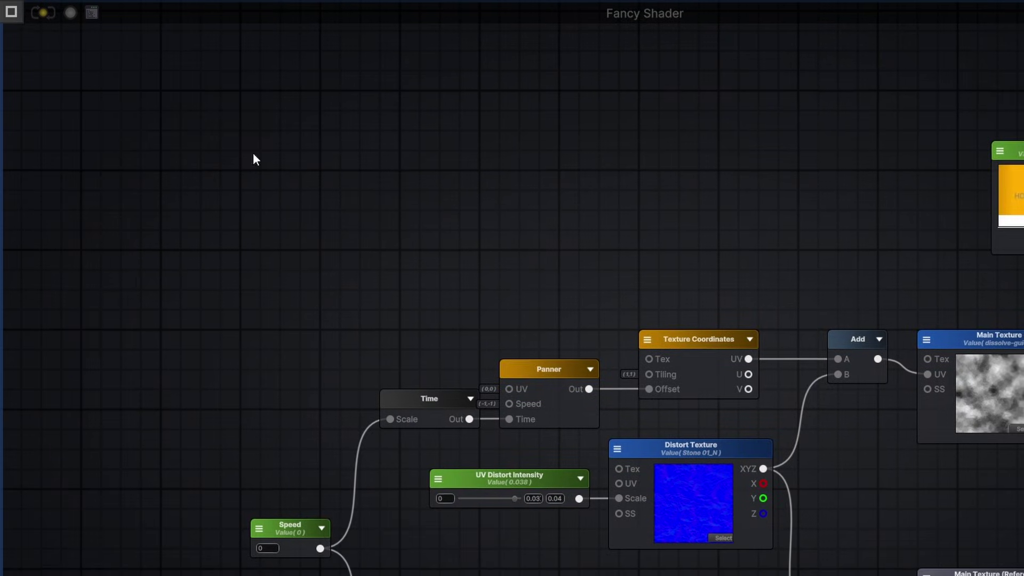
- Expand the output node's Blend Mode and Stencil Buffer settings and view the Light Model options
click(11, 12)
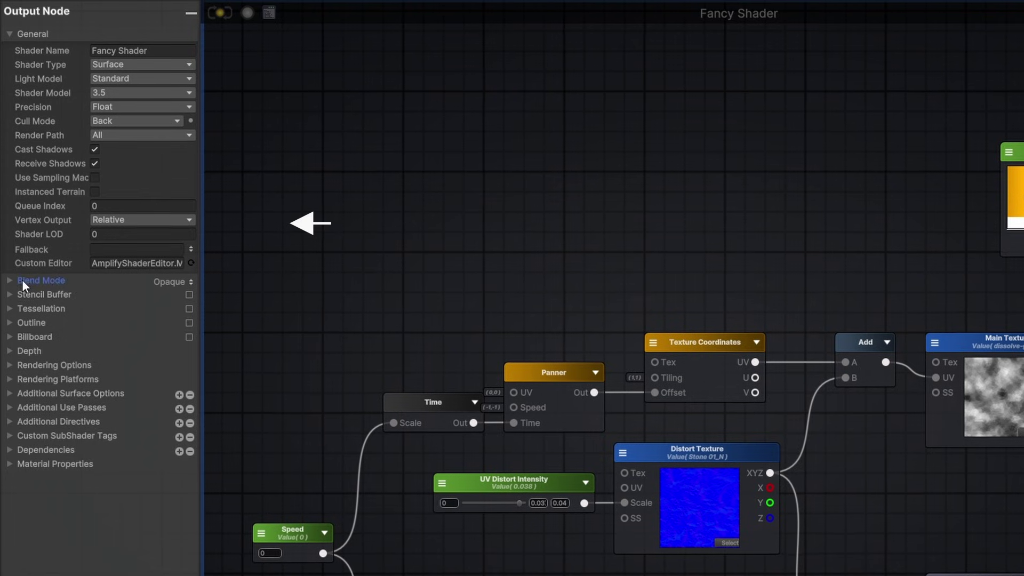
click(21, 279)
click(70, 491)
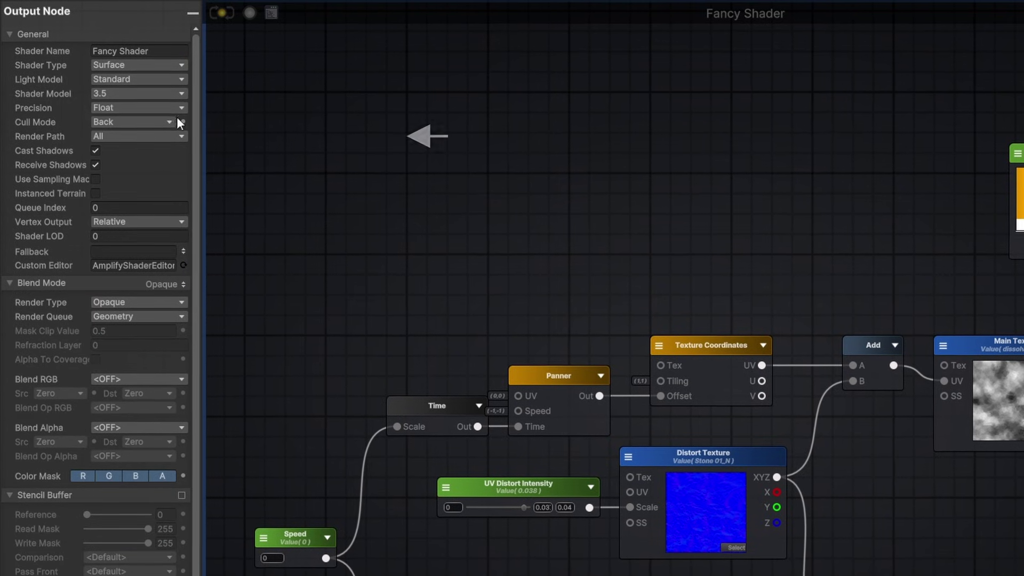
click(146, 79)
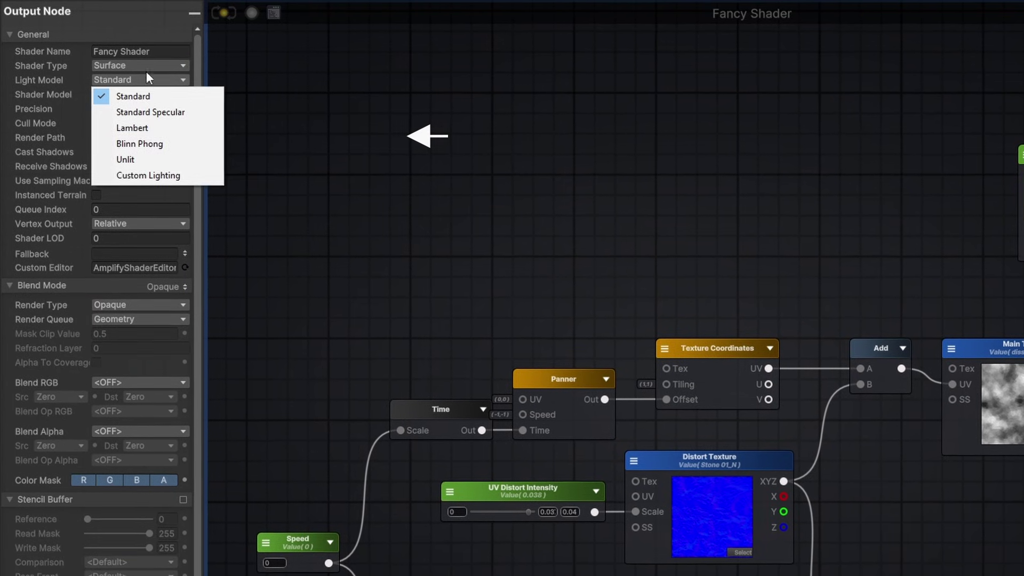
- Change the Shader Type to the HDRP > Lit template
click(143, 65)
mouse_move(152, 128)
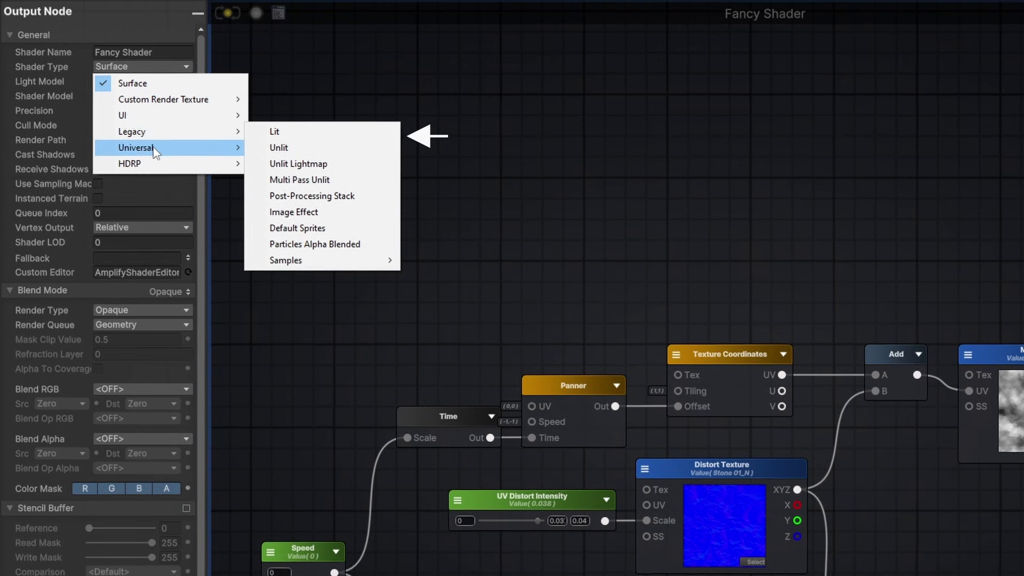
mouse_move(168, 168)
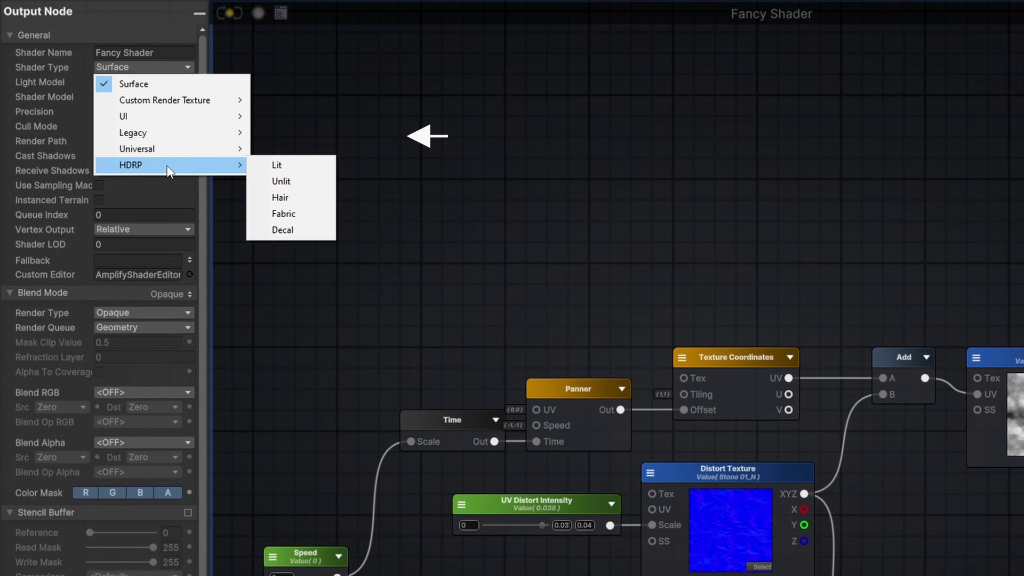
click(276, 165)
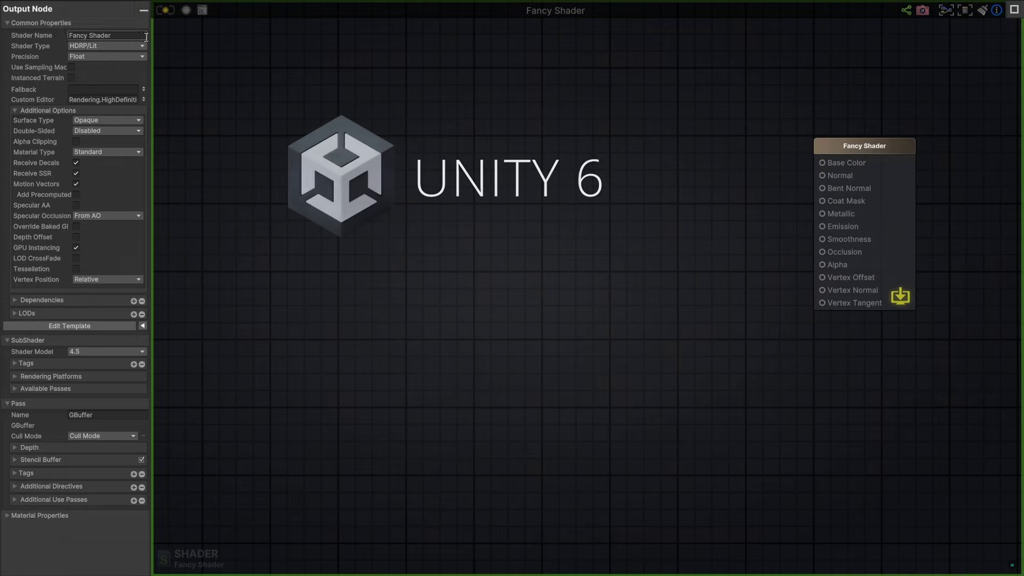
- Add a Texture Sample with Tile_Blue_1 and wire its RGB into Base Color
click(144, 10)
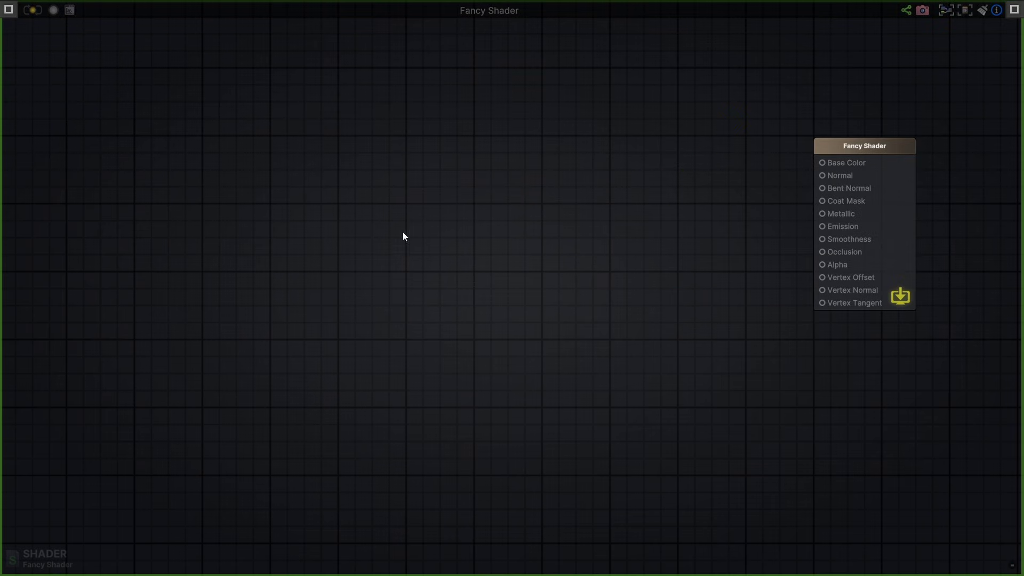
right_click(319, 171)
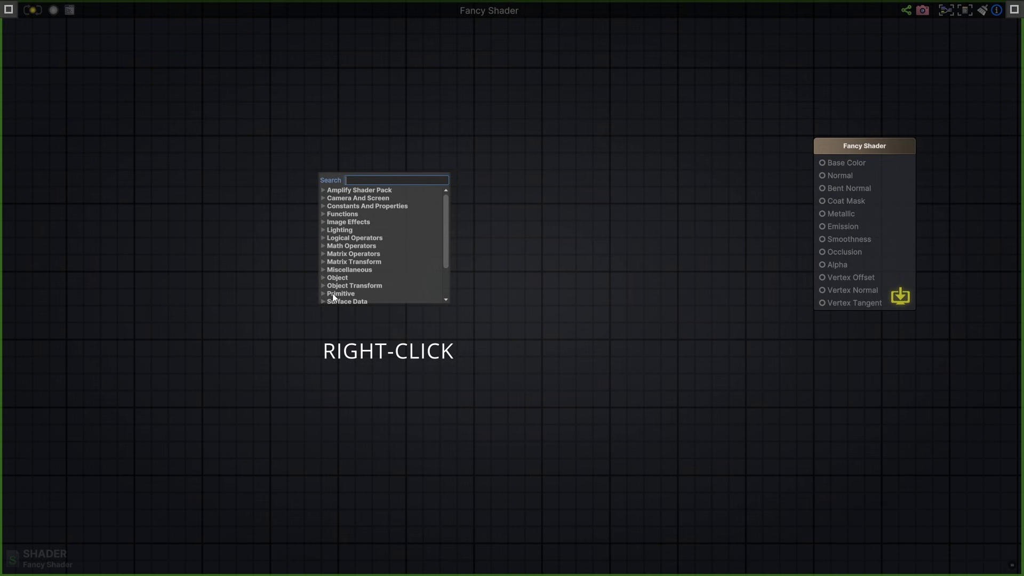
click(341, 270)
click(357, 206)
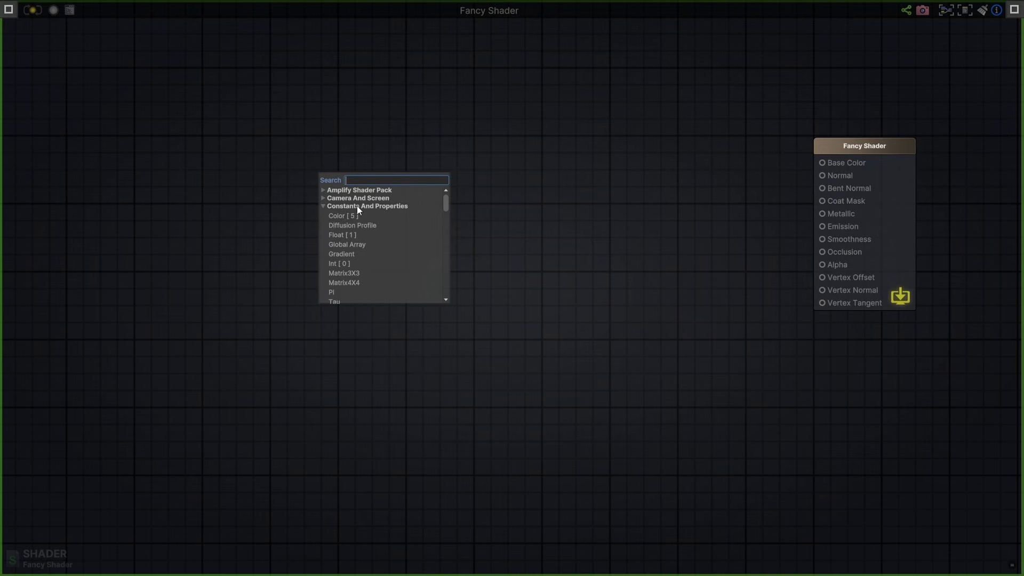
text(TEX)
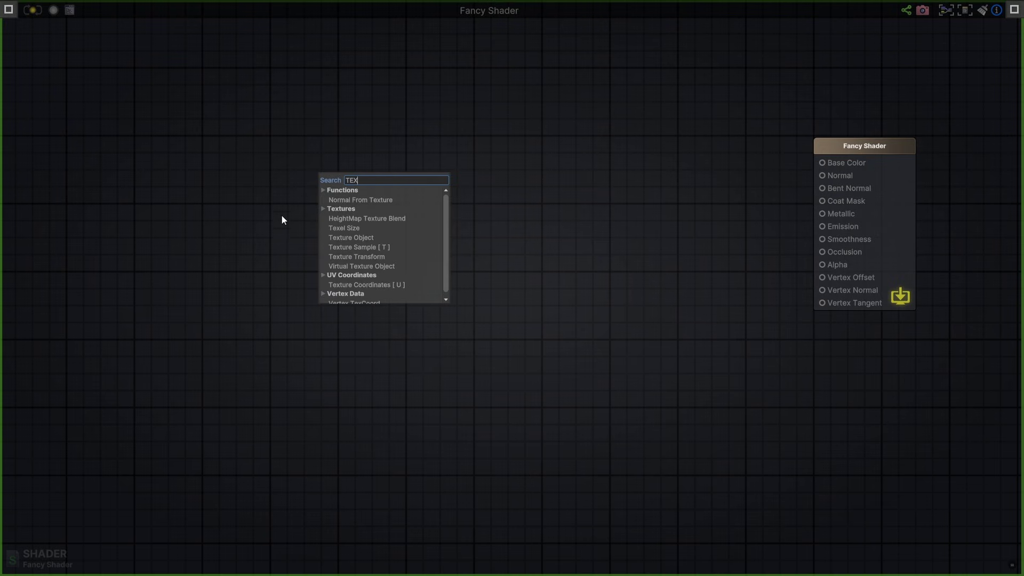
click(363, 247)
double_click(621, 368)
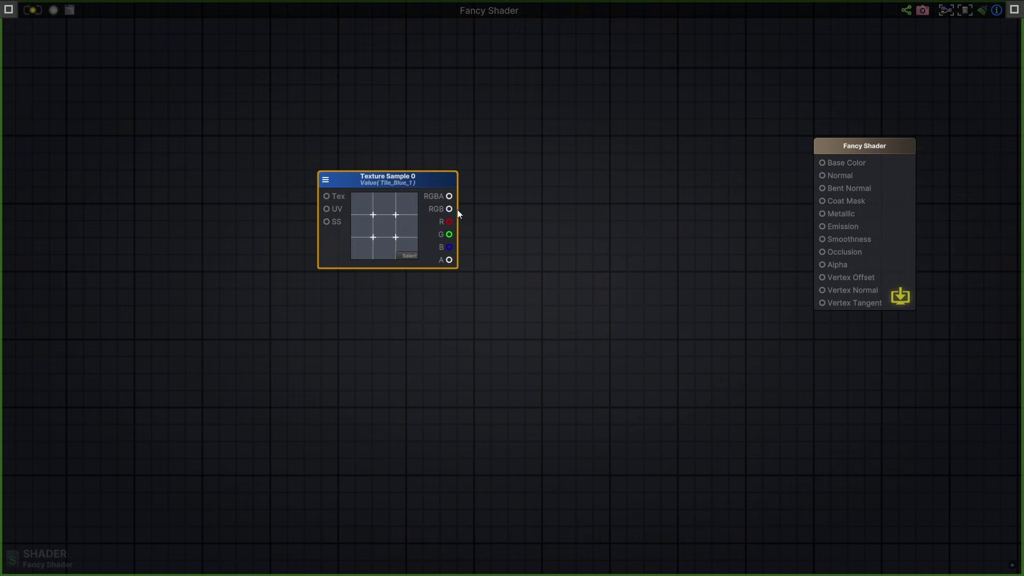
drag(449, 209, 822, 163)
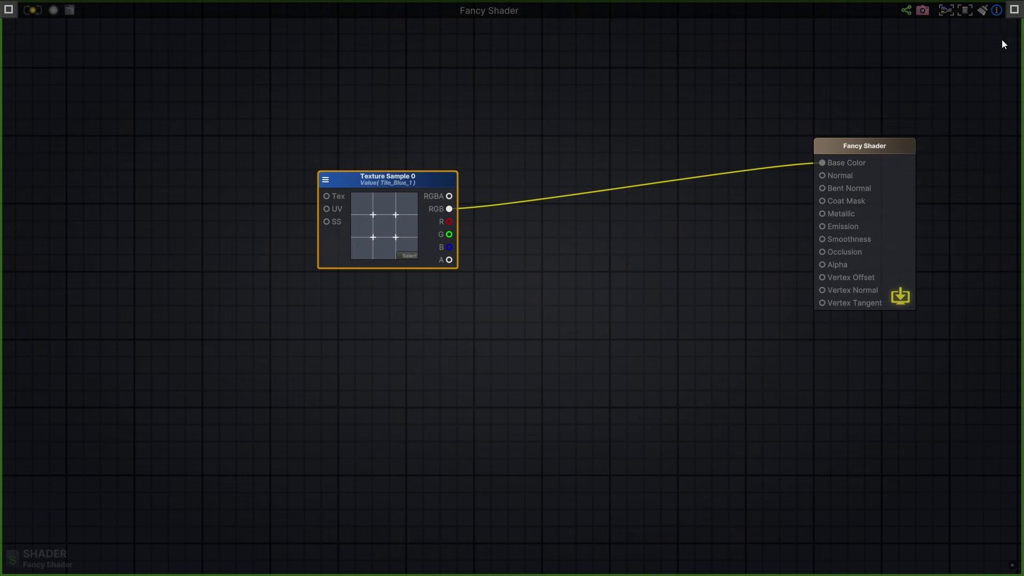
- Place a Color node below the texture and connect its RGB to Emission
click(1014, 9)
click(946, 44)
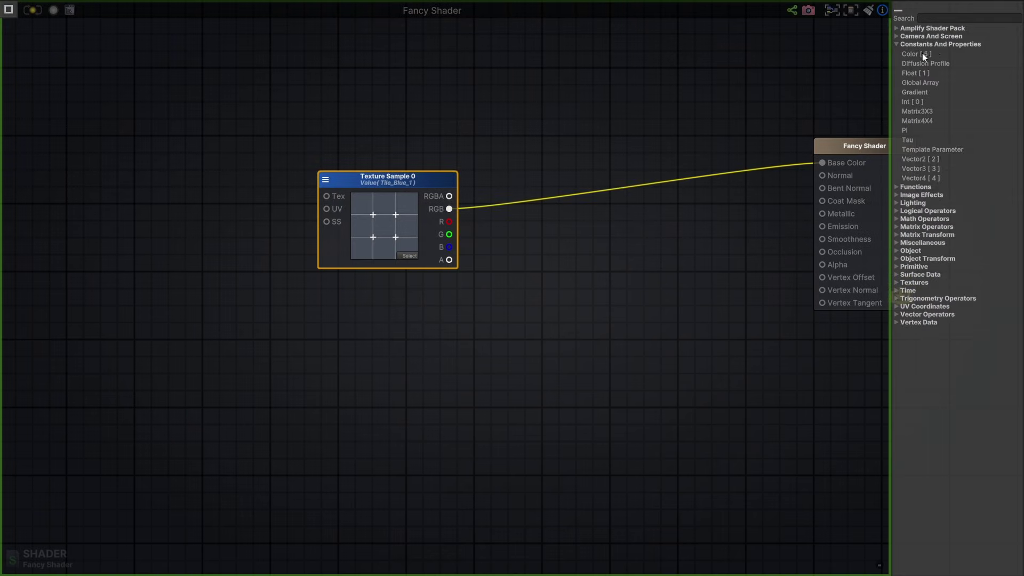
drag(923, 53, 450, 299)
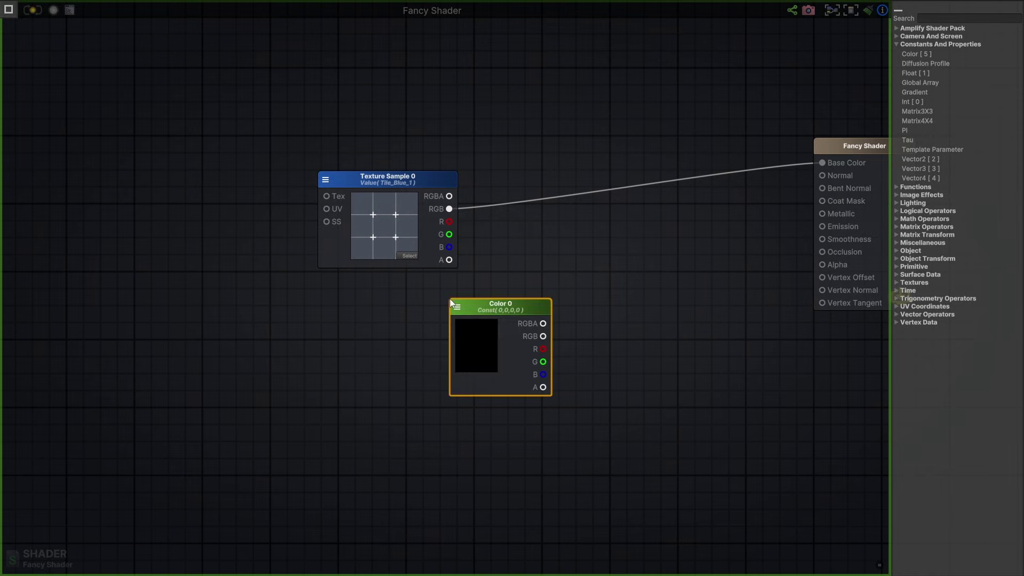
click(898, 10)
drag(543, 336, 822, 227)
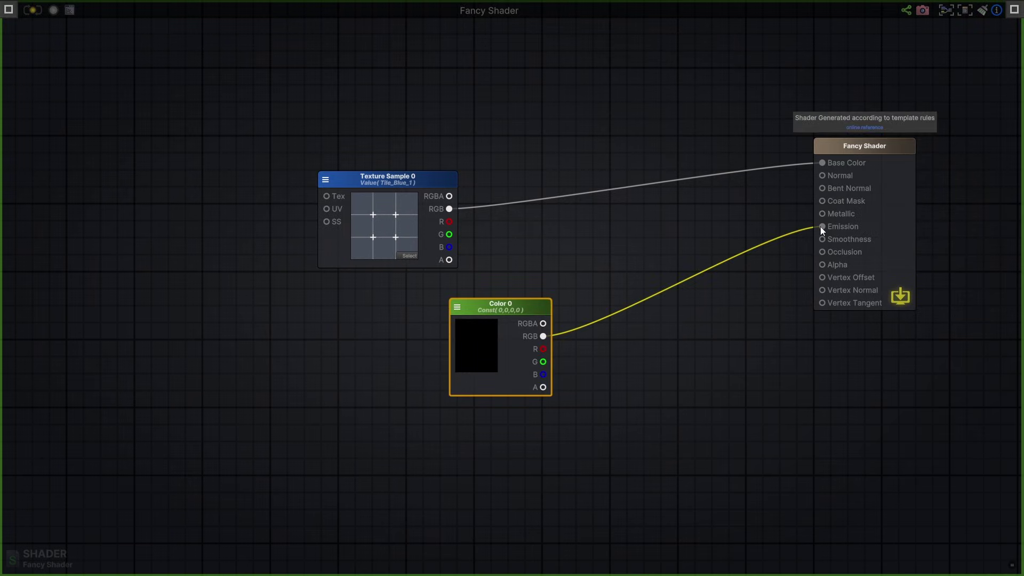
drag(509, 311, 382, 303)
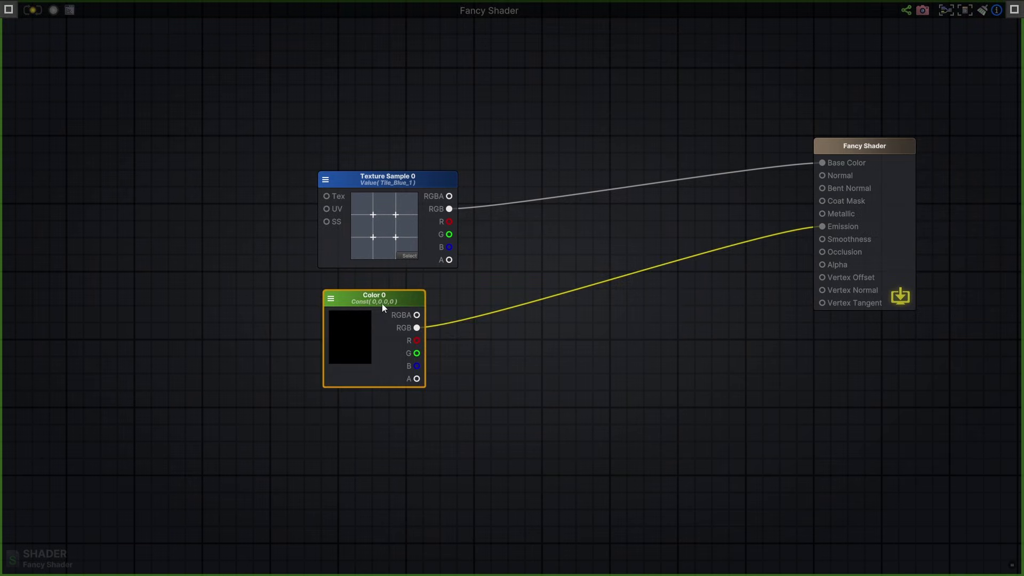
- Insert a Multiply between Color 0 and Emission, with a Float node feeding input B
click(632, 320)
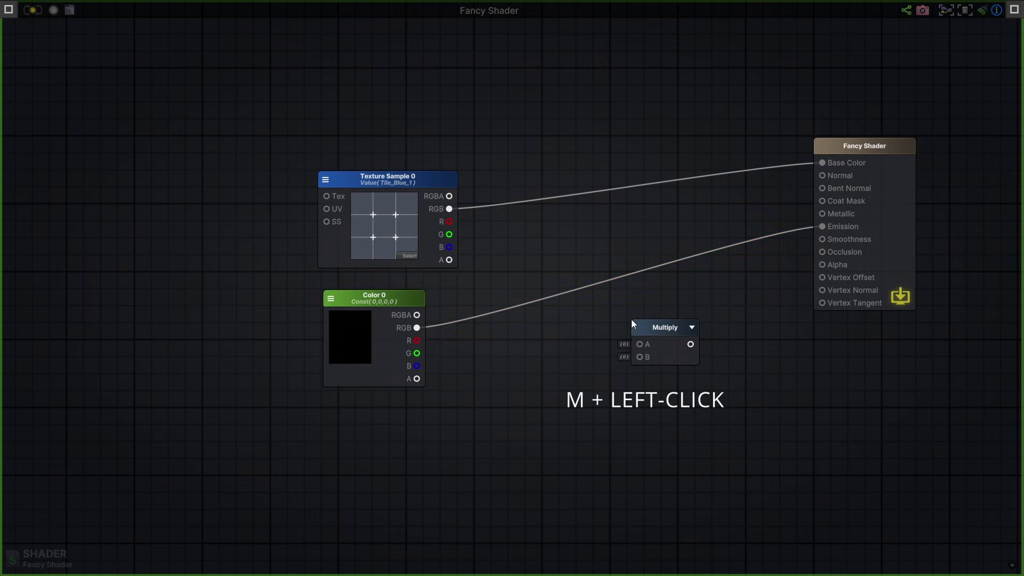
alt+drag(657, 332, 642, 273)
click(502, 359)
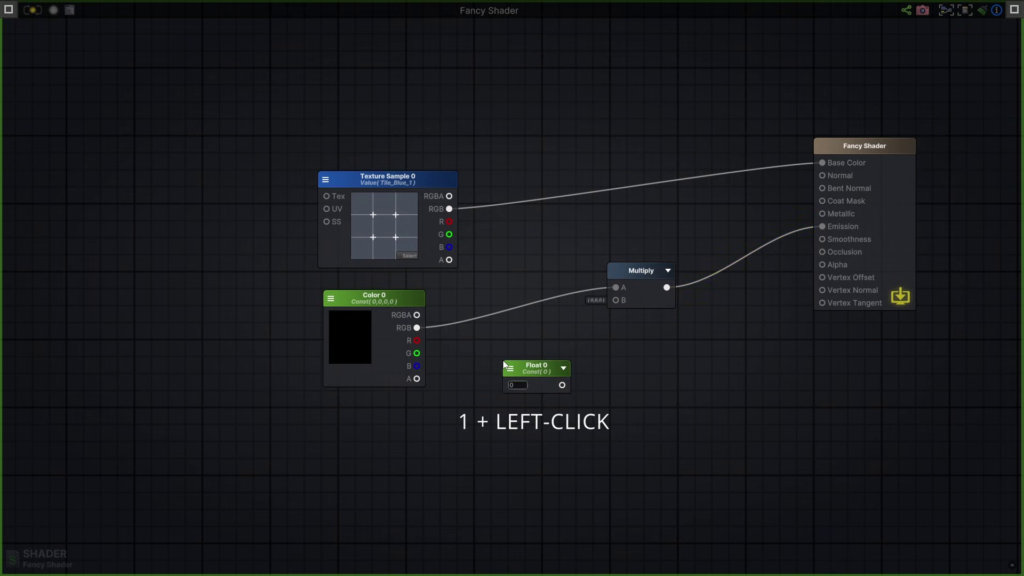
drag(563, 385, 620, 300)
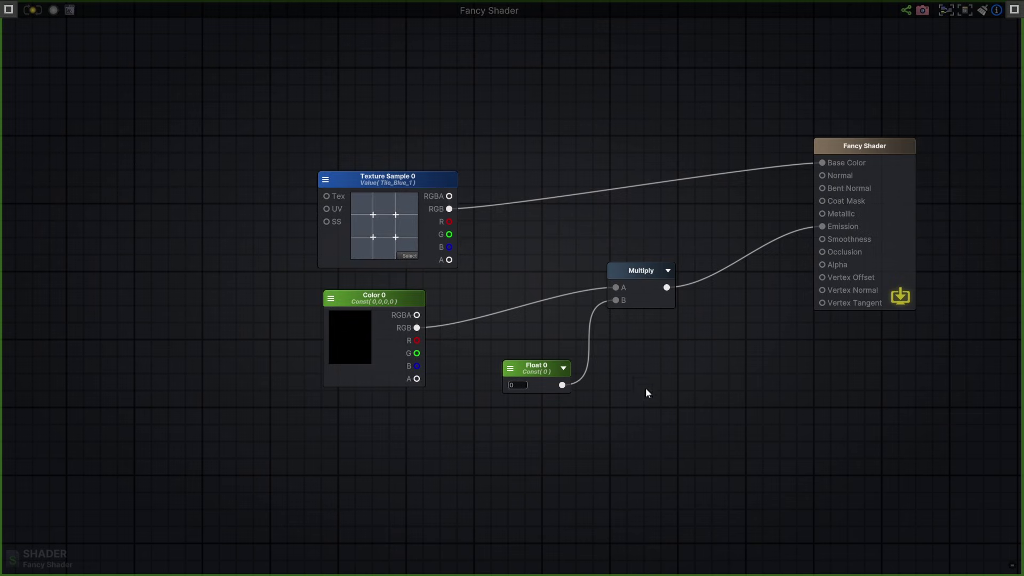
- Browse the shortcuts and port legend reference window, then close it
click(996, 11)
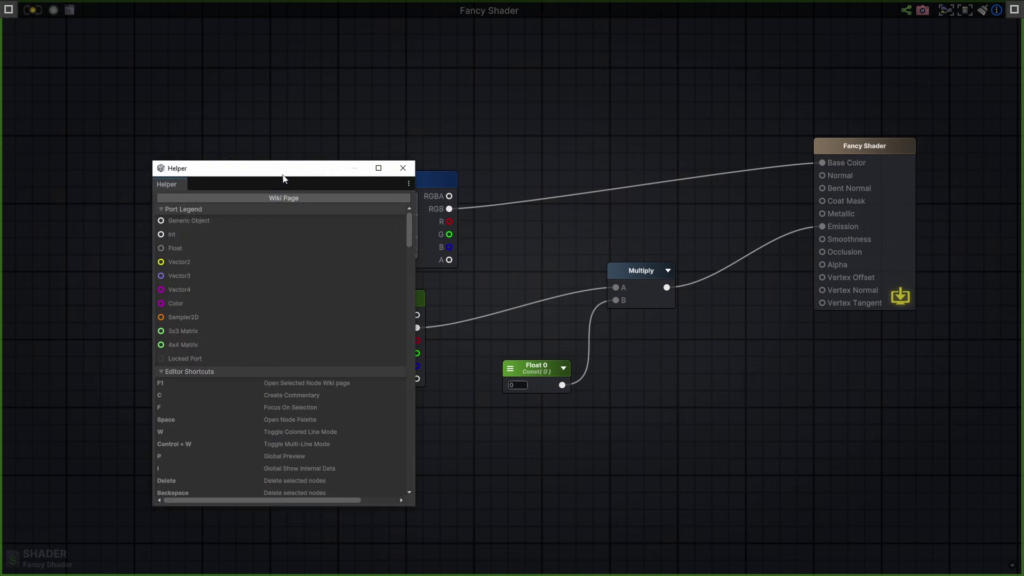
drag(283, 175, 331, 111)
scroll(393, 192, down, 10)
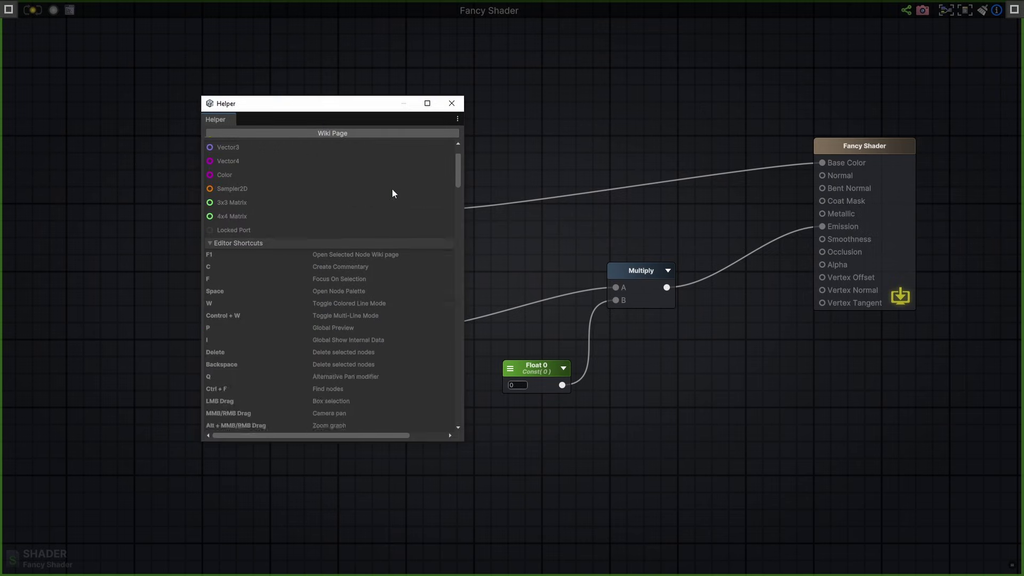
click(452, 103)
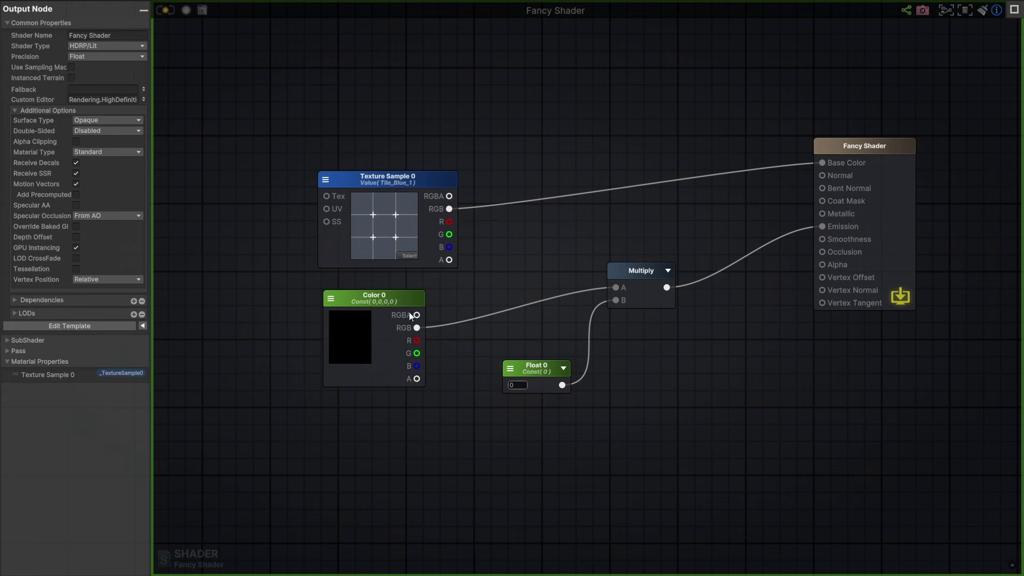
- Make Color 0 and the Float material properties, naming the Float 'Intensity' with max 1, default about 0.456
click(376, 302)
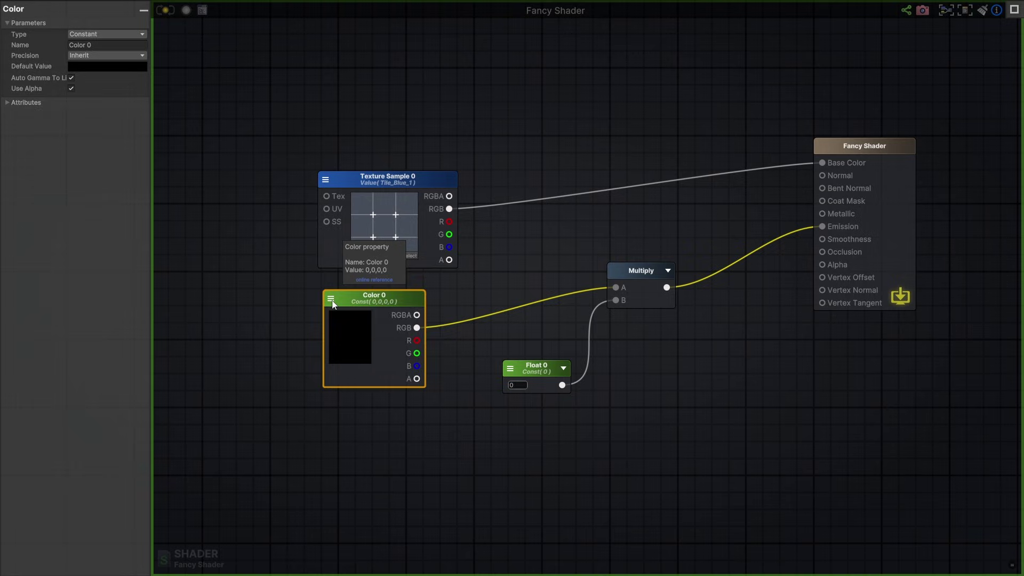
click(331, 299)
click(362, 324)
click(540, 370)
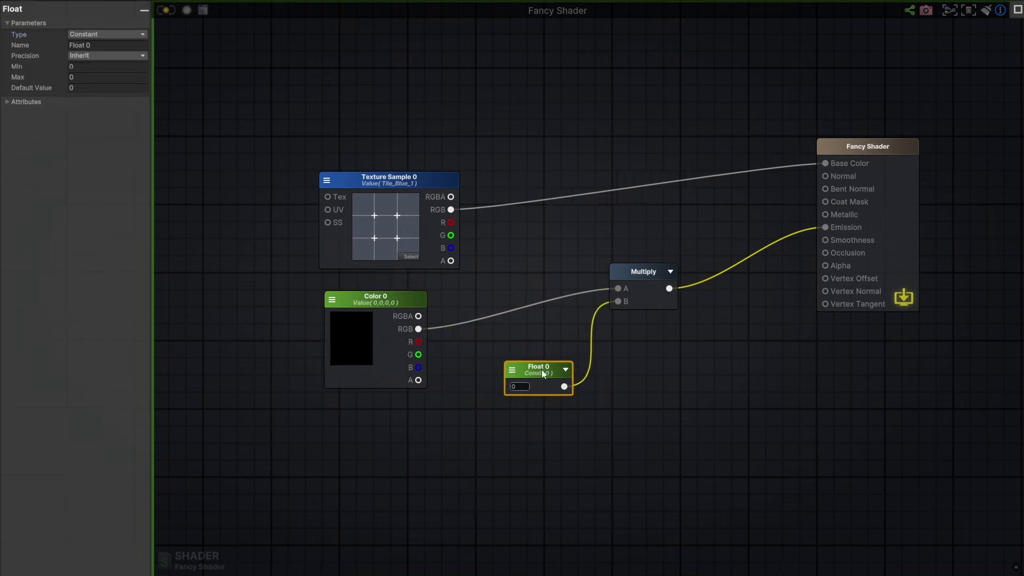
click(113, 34)
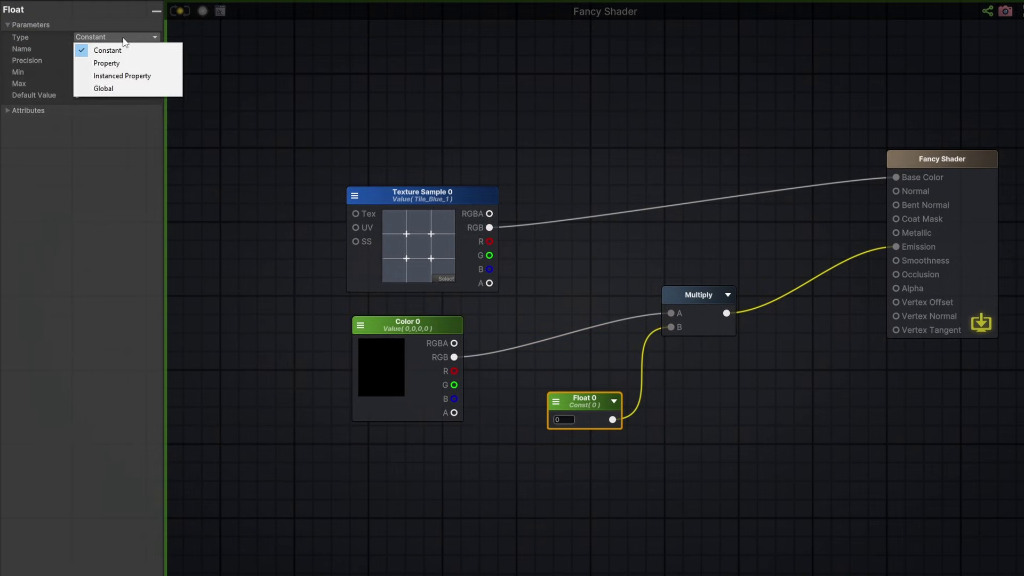
click(121, 61)
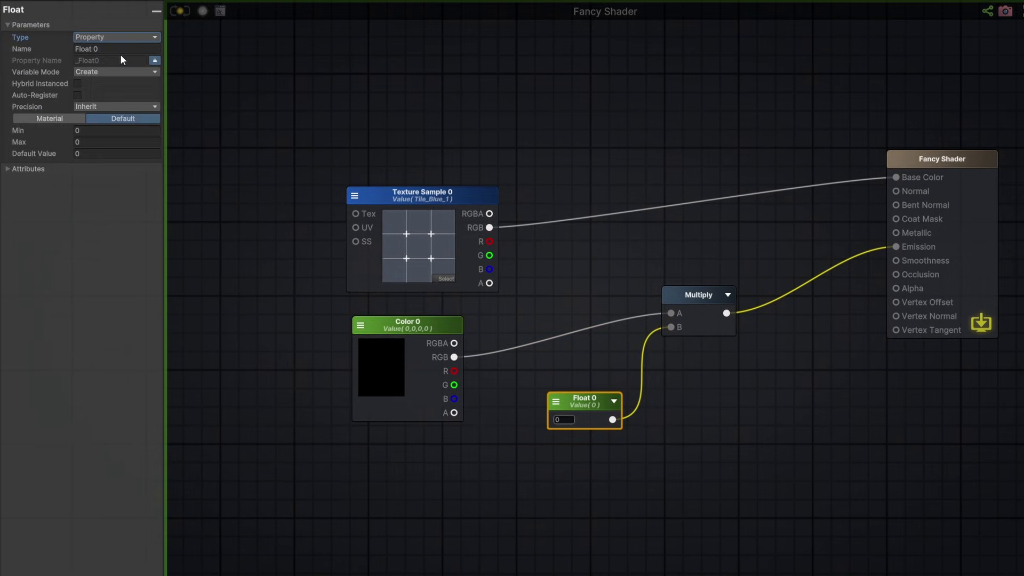
click(115, 49)
text(Intensitynsity)
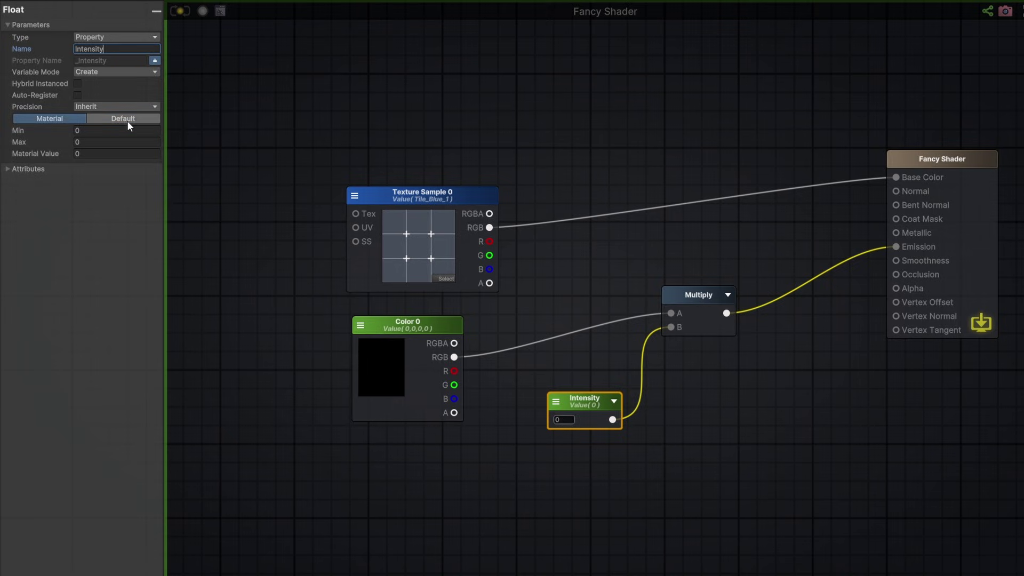
click(115, 141)
text(1)
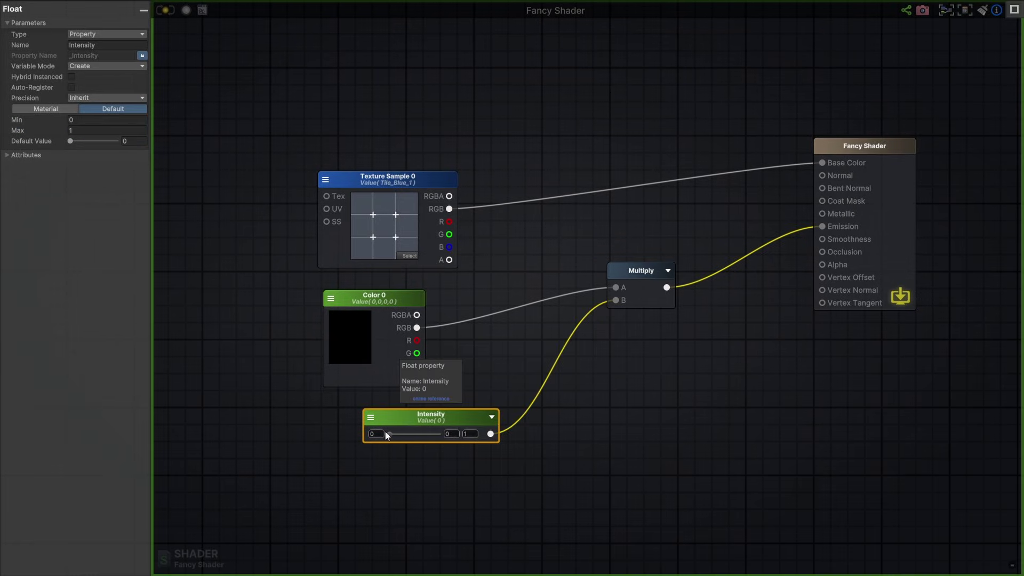
drag(388, 435, 413, 437)
- Make Color 0 an HDR orange with raised intensity, then preview Multiply with Intensity at 0.358
click(346, 302)
click(48, 147)
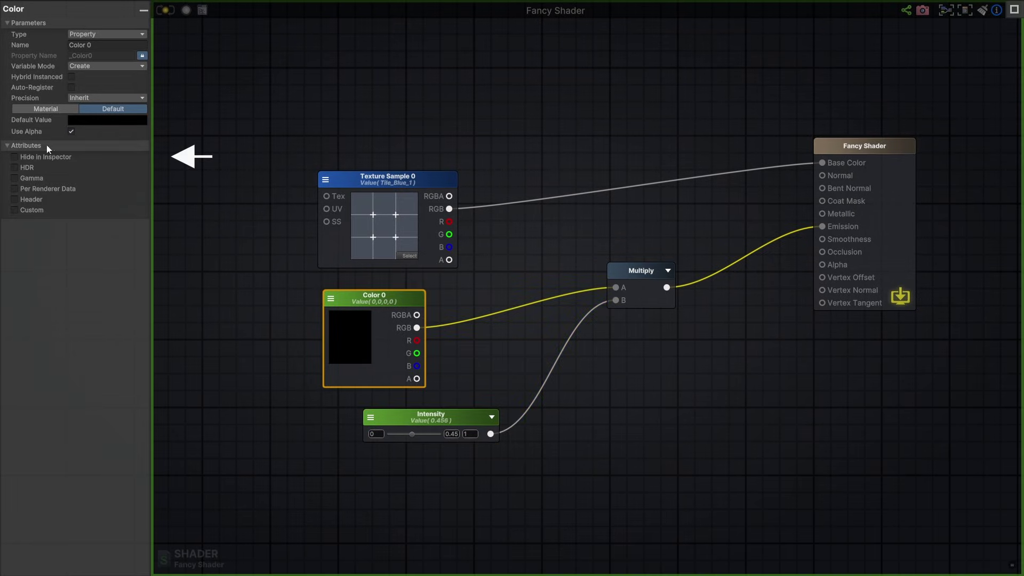
click(14, 167)
click(341, 352)
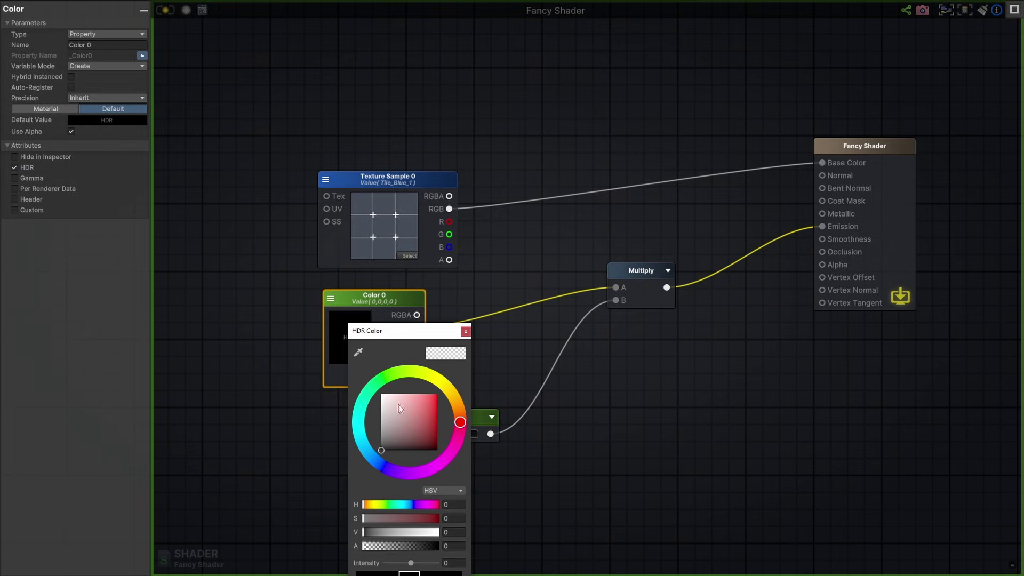
click(435, 399)
click(459, 412)
drag(411, 563, 415, 563)
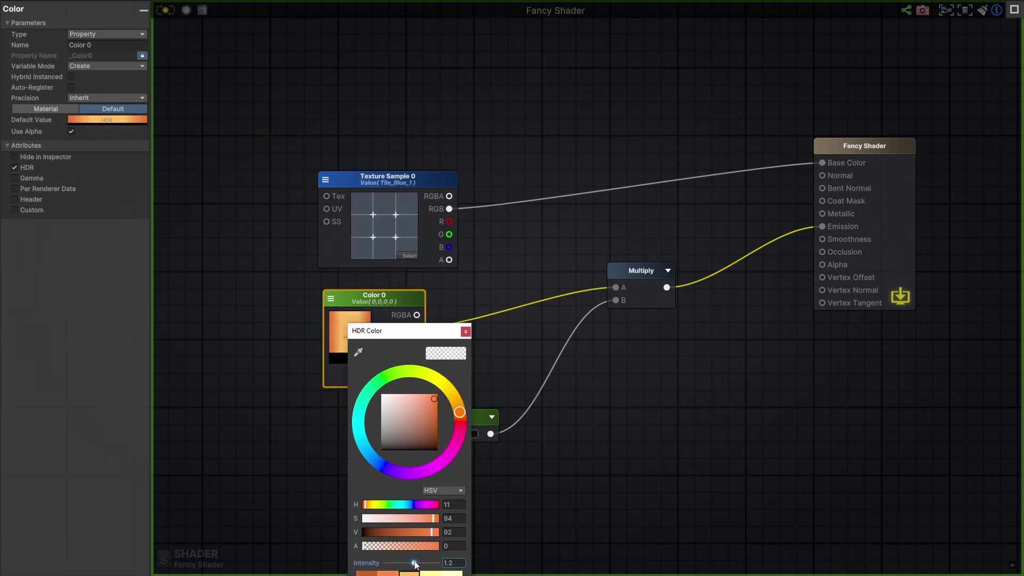
click(466, 331)
click(668, 271)
drag(442, 434, 408, 437)
- Move Intensity to the top of Fancy Shader's Material Properties and click Update
click(659, 446)
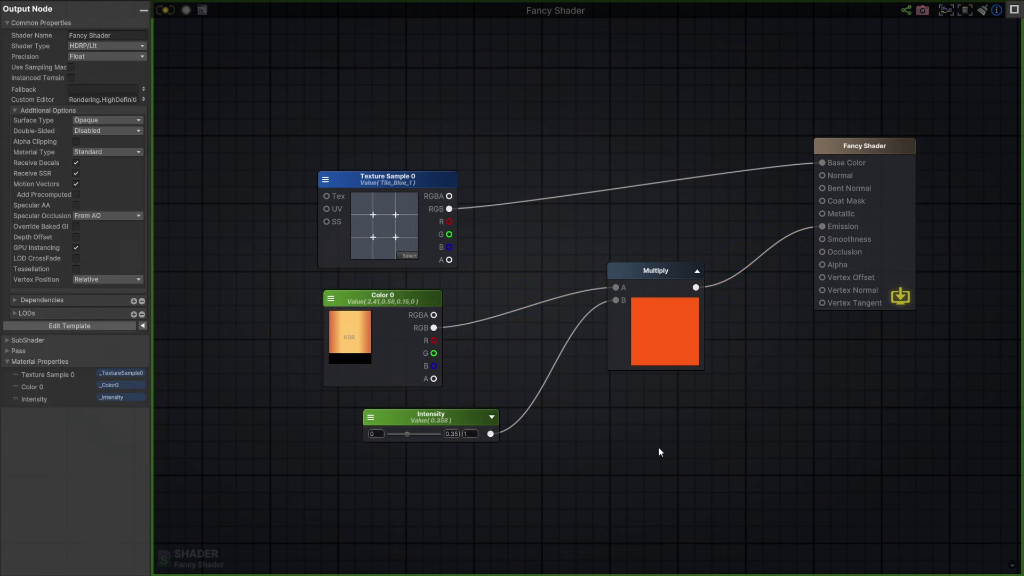
click(910, 146)
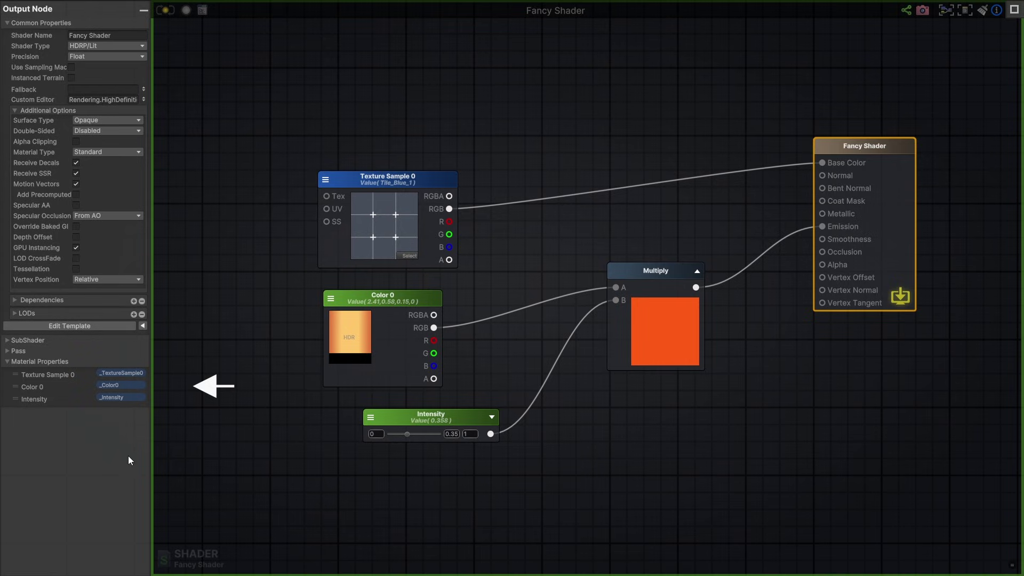
mouse_move(38, 394)
mouse_down()
mouse_move(39, 408)
mouse_move(42, 376)
mouse_up()
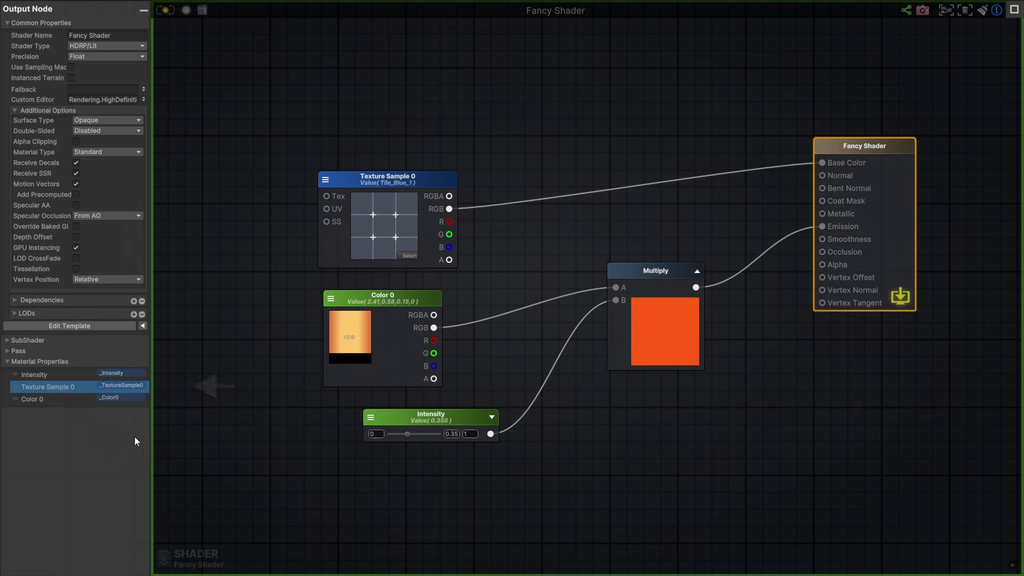
click(166, 10)
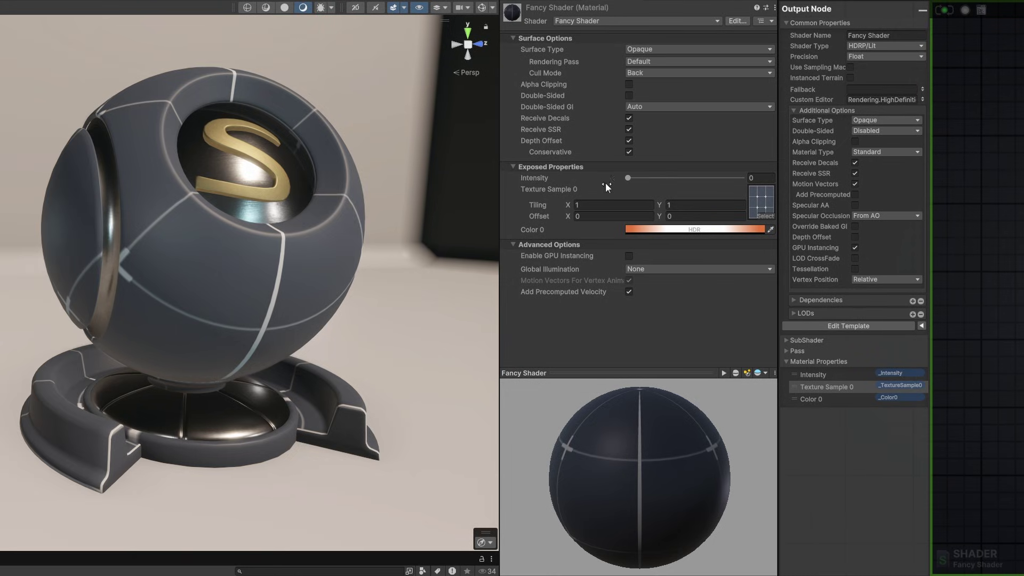
- Raise the material's Intensity slider from 0 to about 0.396
mouse_move(628, 179)
mouse_down()
mouse_move(671, 184)
mouse_move(635, 178)
mouse_up()
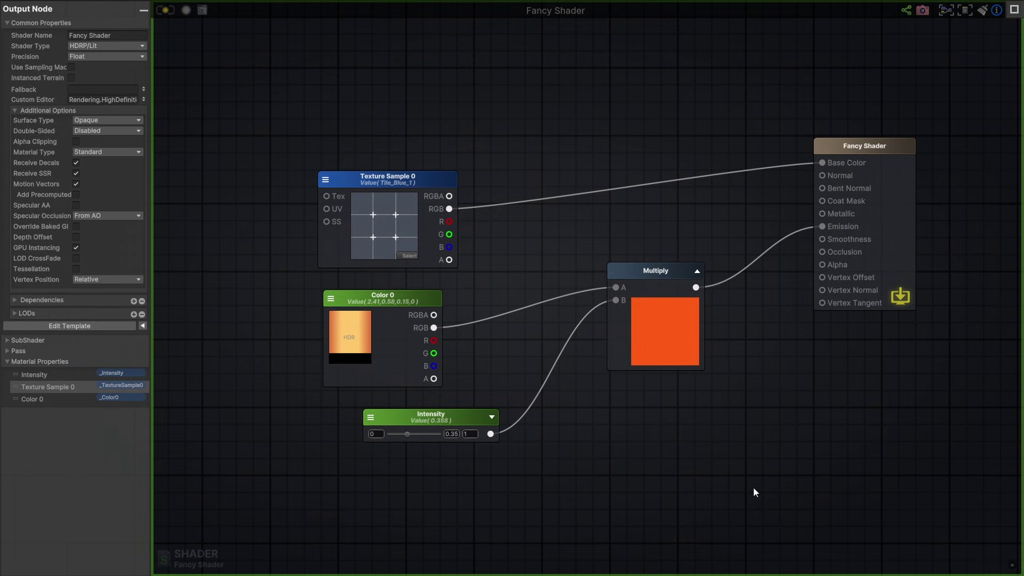
- Frame the four input nodes in a 'My insightful comment!' comment and copy a share link for them
drag(753, 488, 266, 145)
key(c)
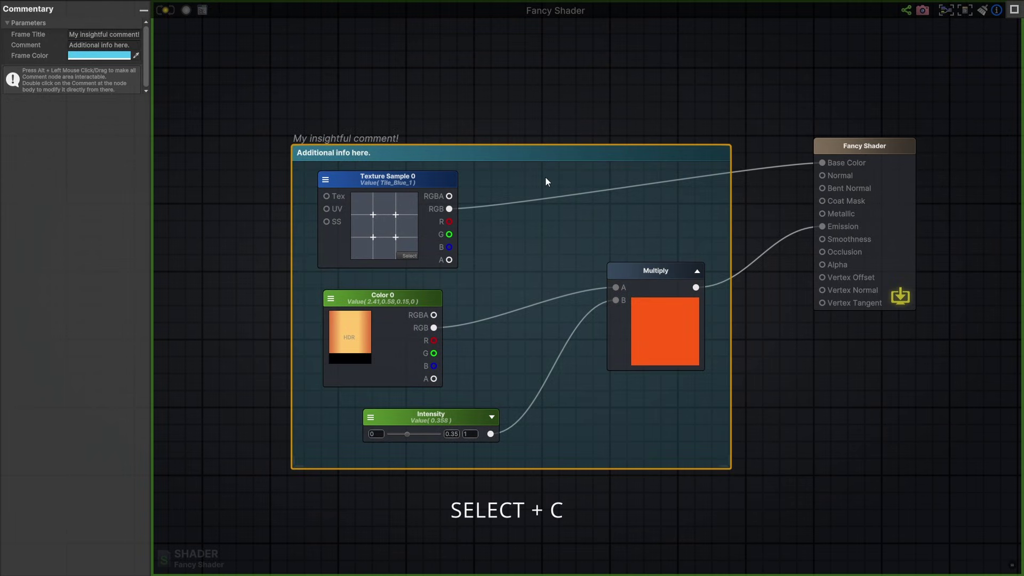
drag(758, 89, 256, 496)
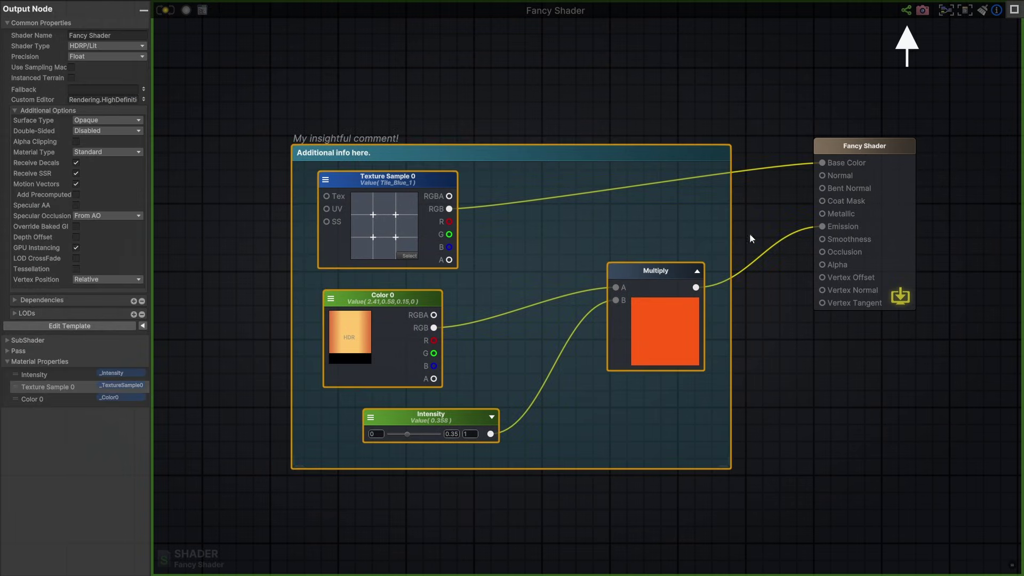
click(908, 13)
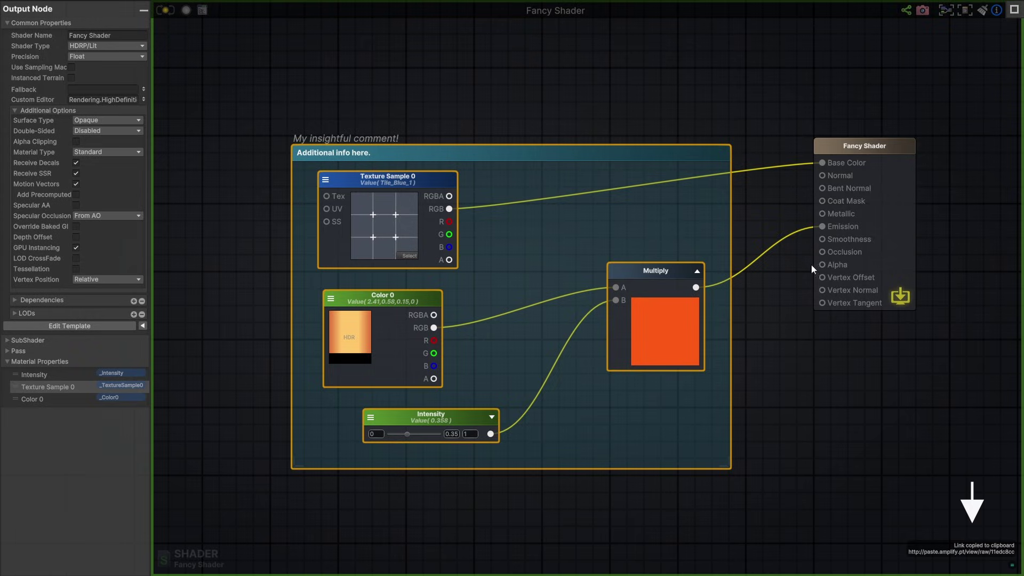
click(997, 552)
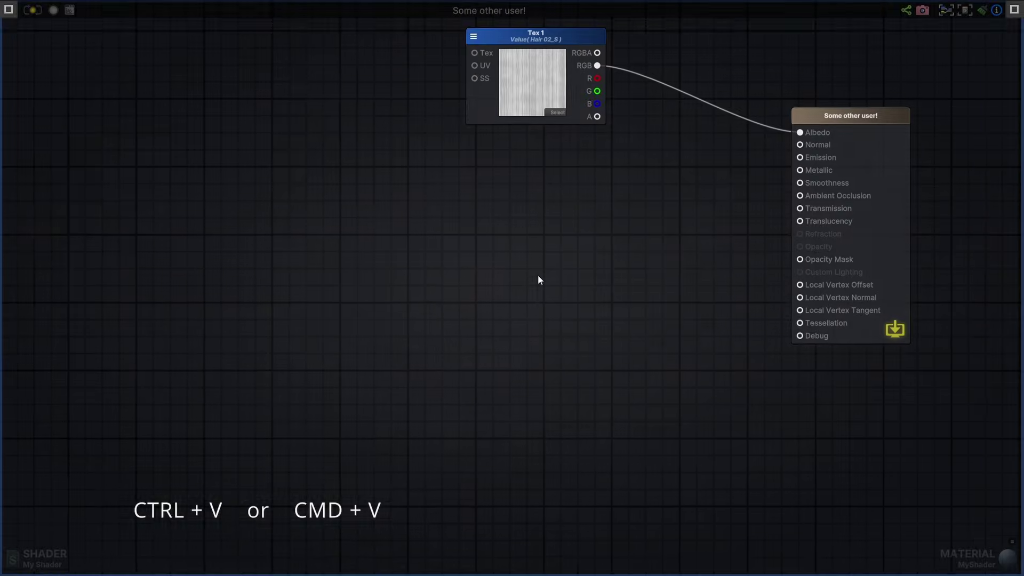
- Paste the shared node group, wire its Multiply output into Emission, and pick red for Color 0
middle_drag(538, 280, 545, 277)
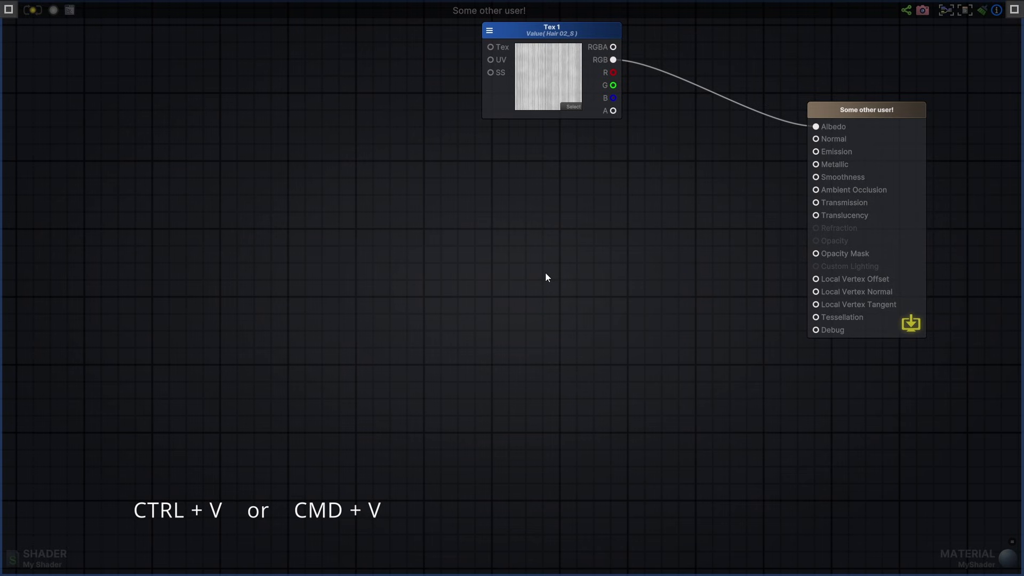
key(ctrl+v)
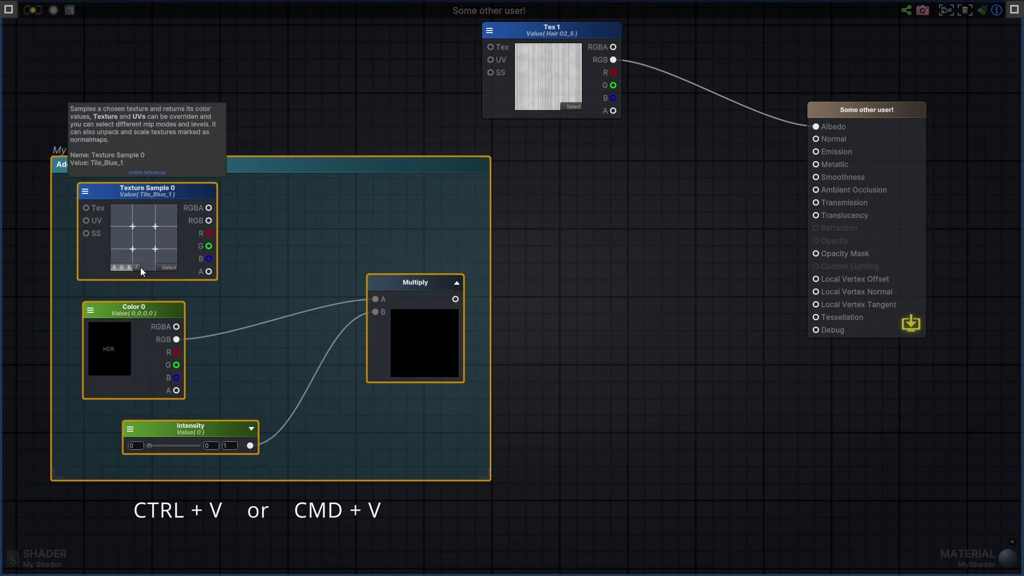
drag(455, 299, 816, 152)
click(117, 350)
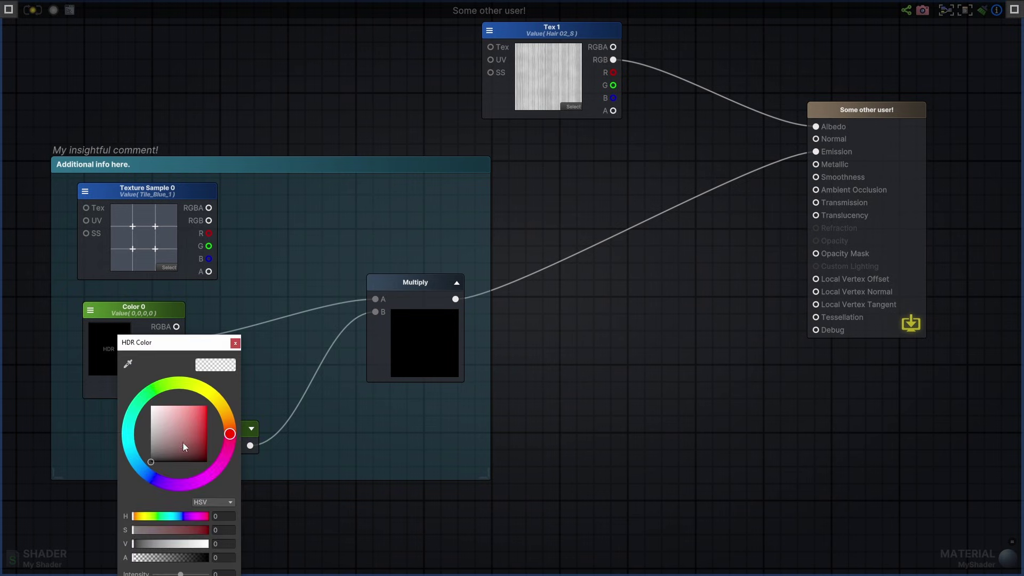
drag(184, 443, 207, 404)
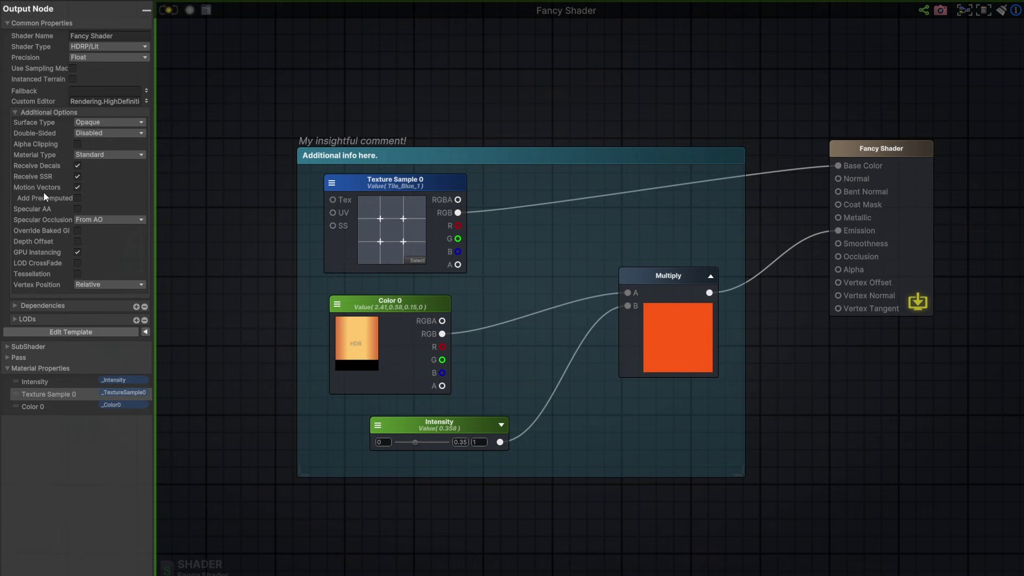
- Keep Material Type as Standard and expand the LODs, SubShader and Pass foldouts
click(109, 155)
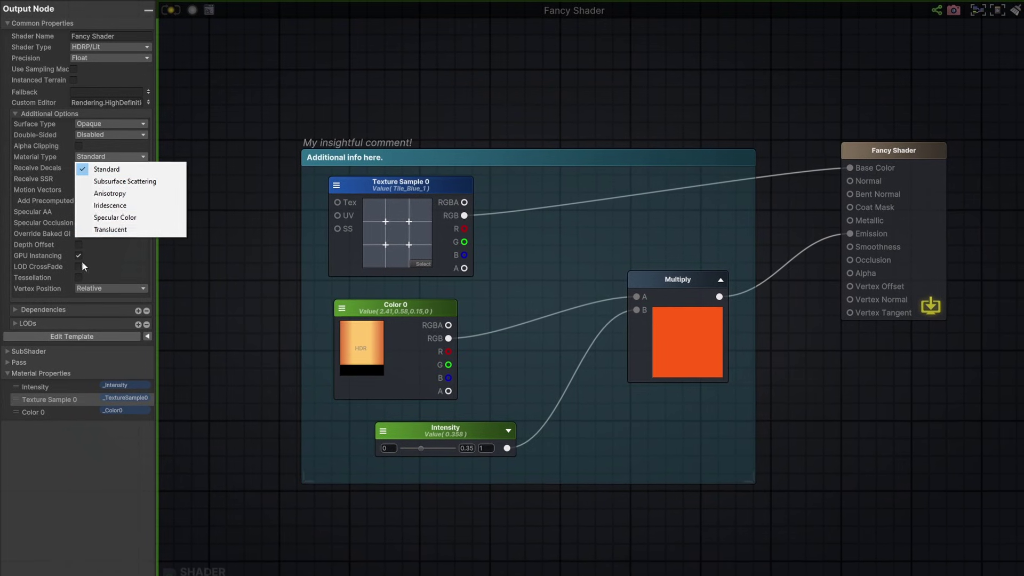
click(28, 322)
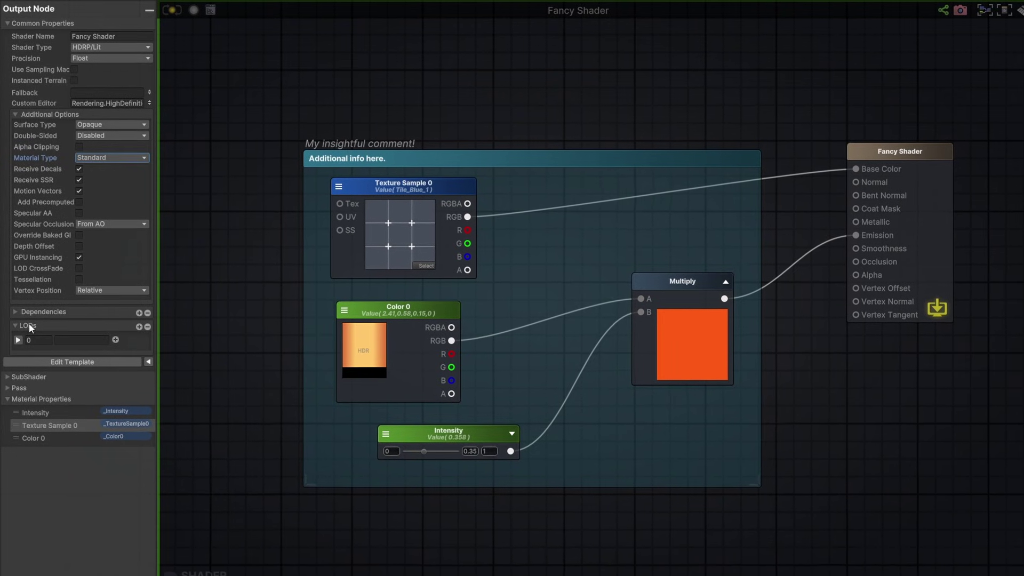
click(31, 378)
scroll(37, 411, down, 2)
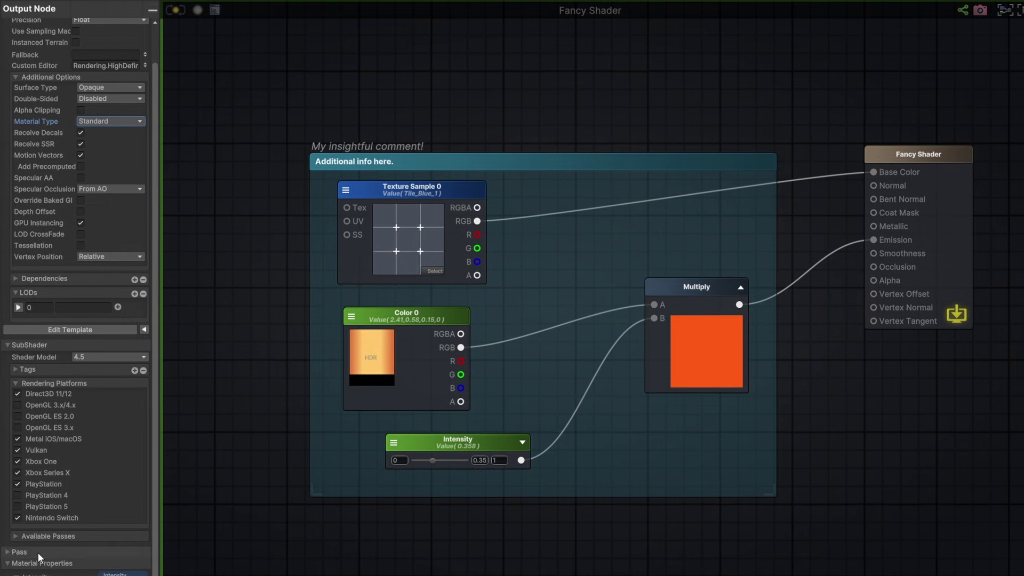
click(22, 550)
scroll(77, 524, down, 5)
scroll(77, 534, up, 10)
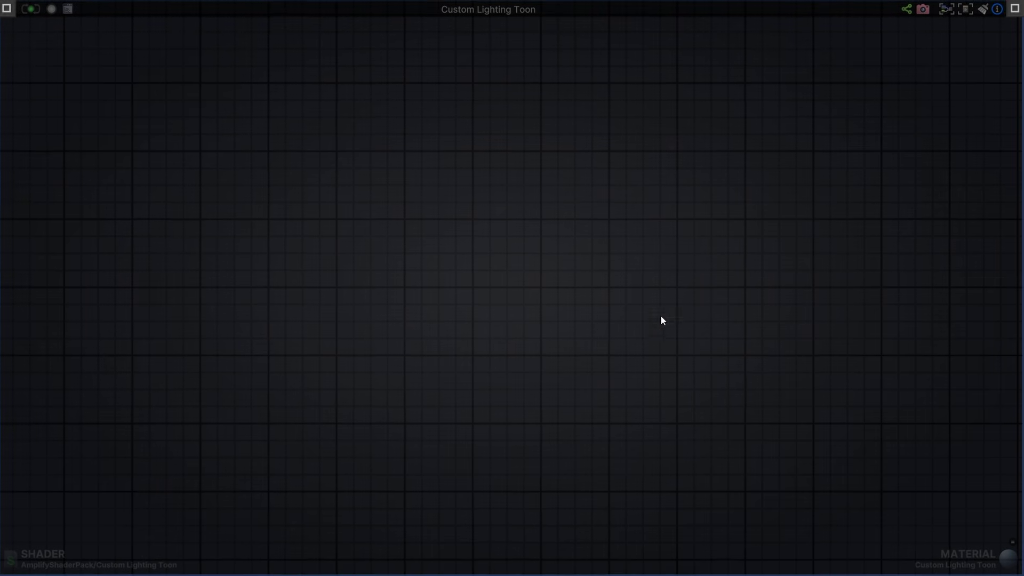
- Create Multiply, Texture Sample and Float nodes, wiring texture RGBA to Multiply A and Float 0 to B
click(702, 277)
click(400, 176)
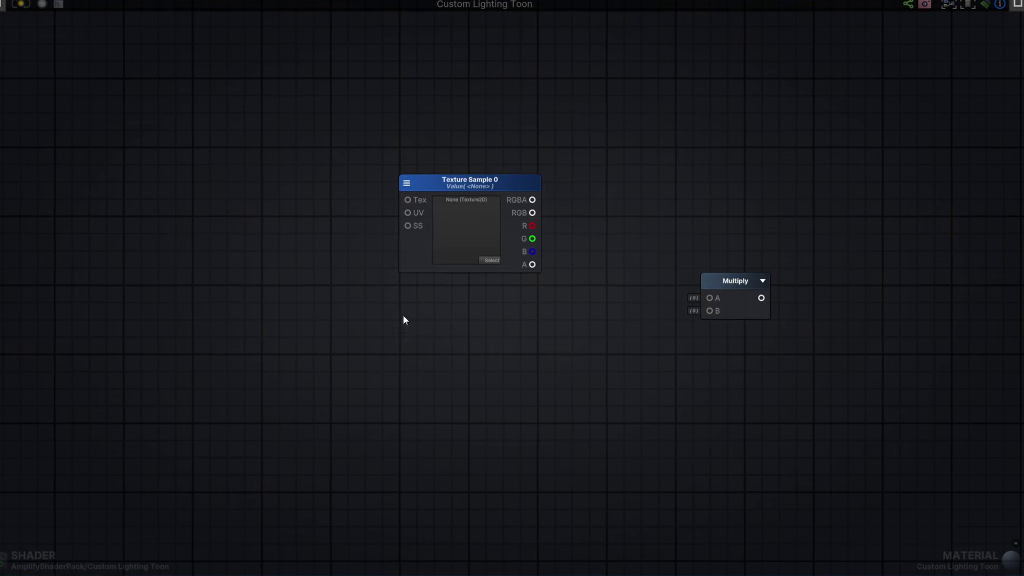
click(423, 396)
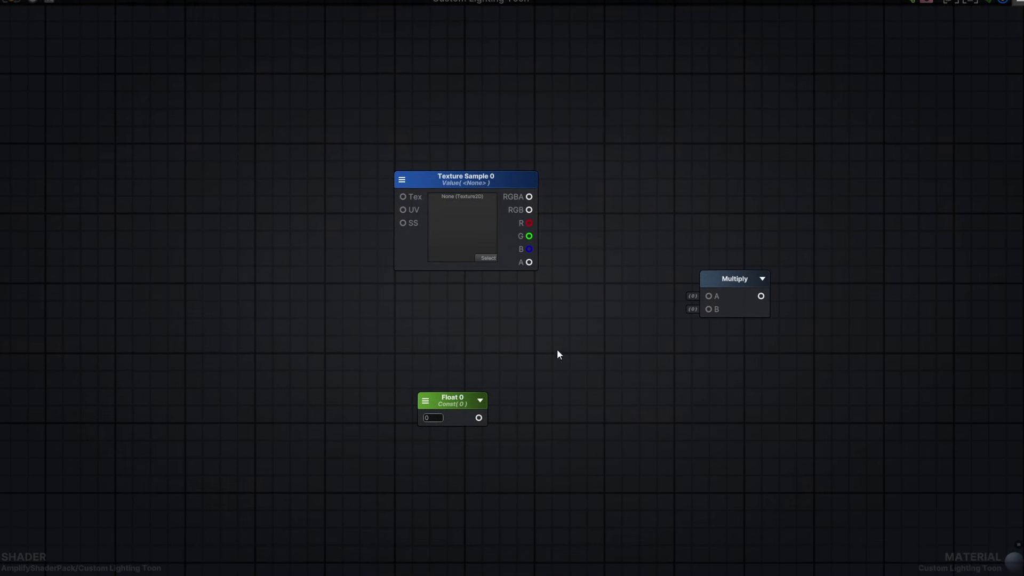
drag(522, 196, 708, 295)
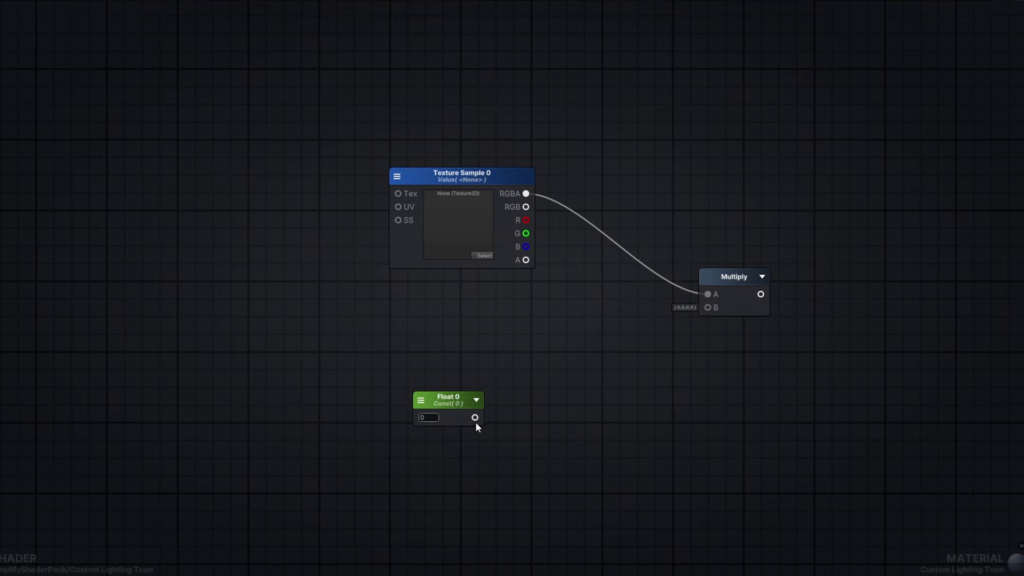
drag(478, 417, 640, 323)
alt+click(707, 292)
drag(466, 417, 705, 304)
drag(515, 184, 705, 300)
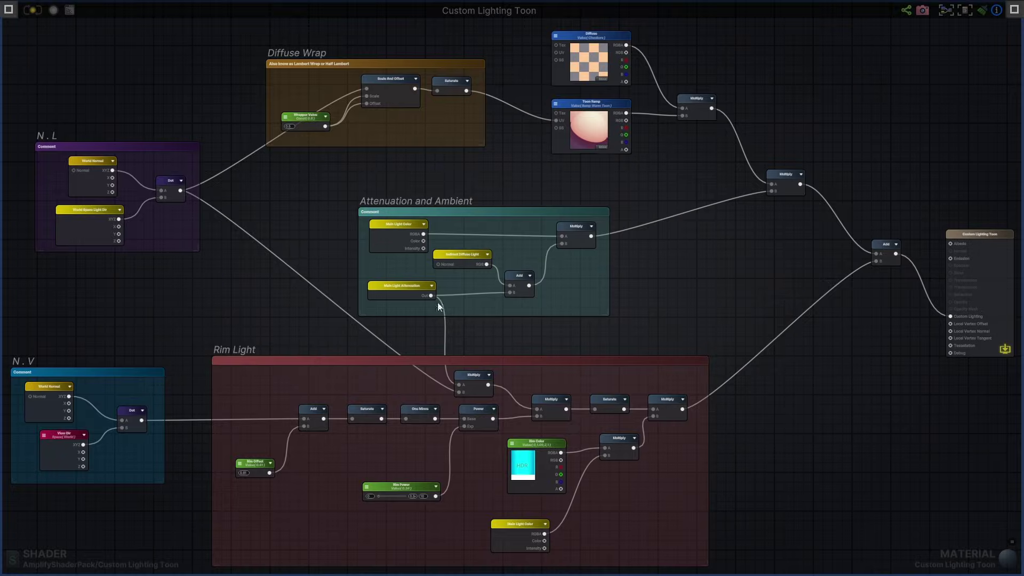
- Add a relay point on the Dot→Scale And Offset wire, bend it upward, and delete the extra one
scroll(441, 300, up, 5)
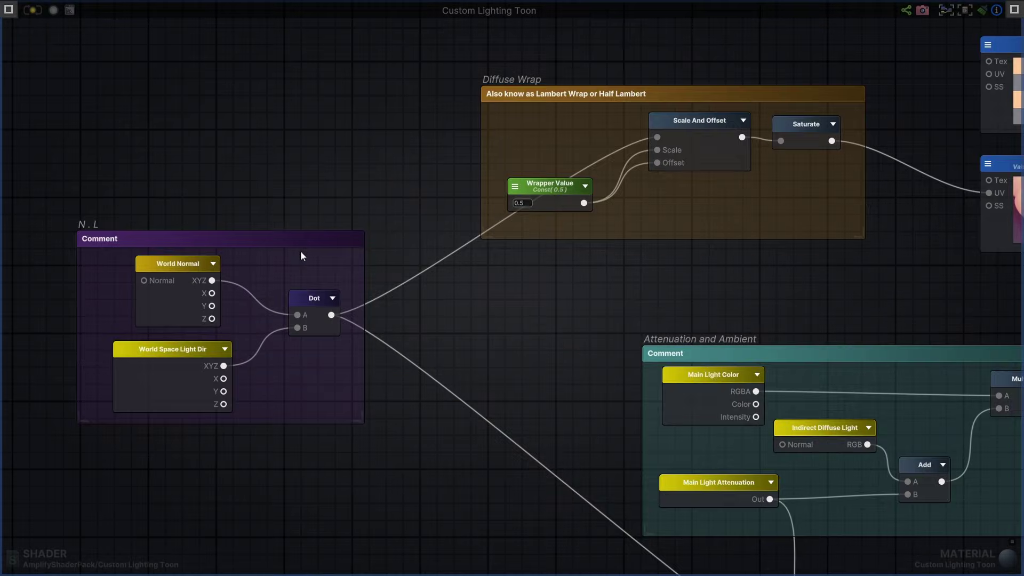
double_click(420, 273)
drag(419, 271, 395, 191)
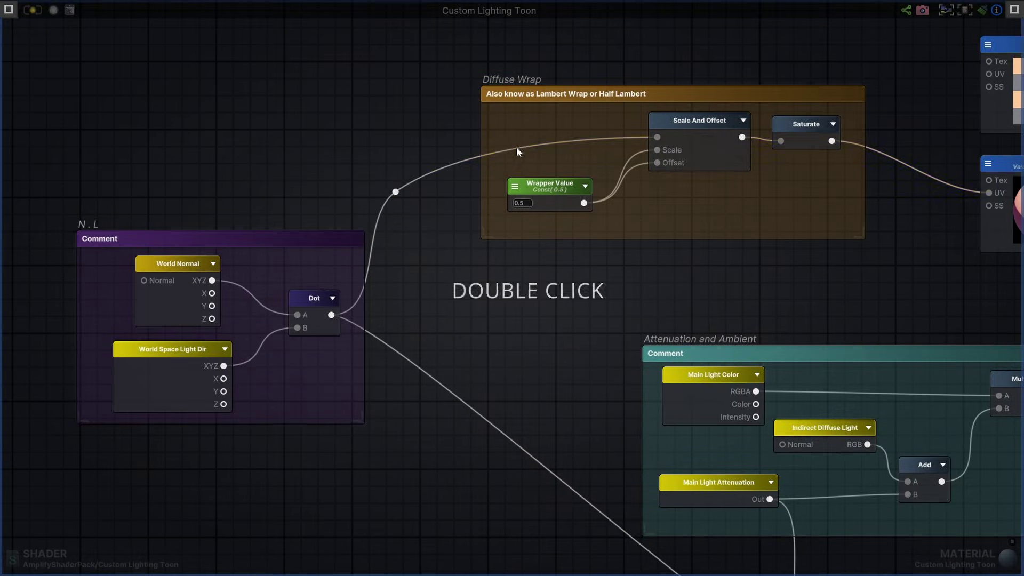
double_click(421, 163)
key(Delete)
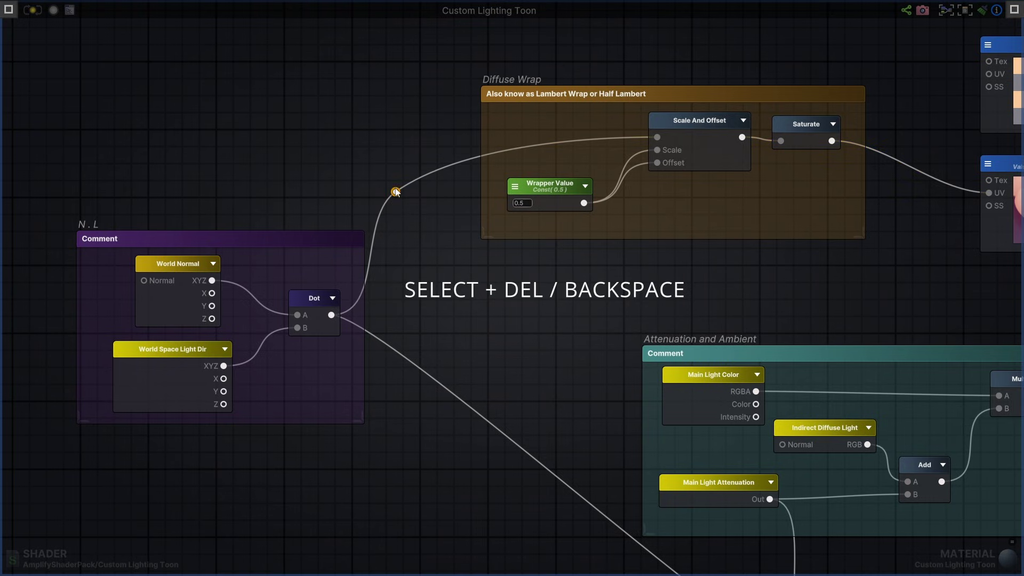
- Frame the whole graph, then select World Normal and the N·V Dot node to trace their wires
scroll(437, 302, down, 5)
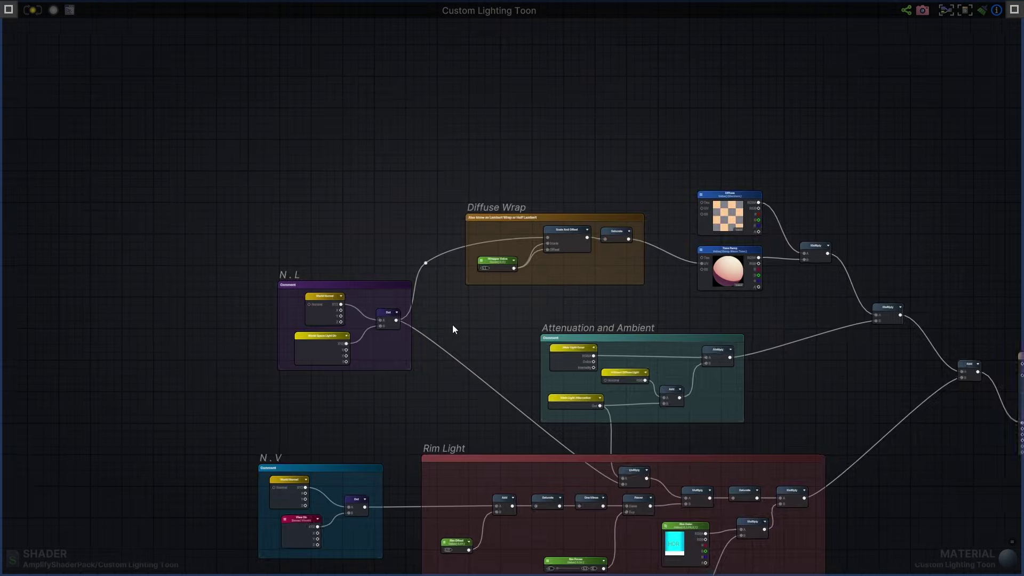
key(f)
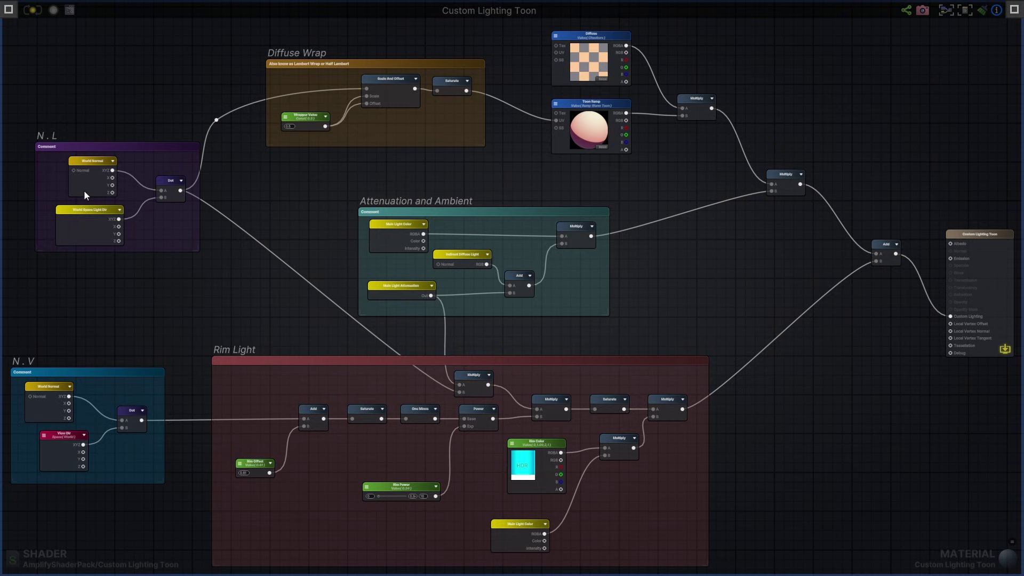
click(84, 189)
click(134, 417)
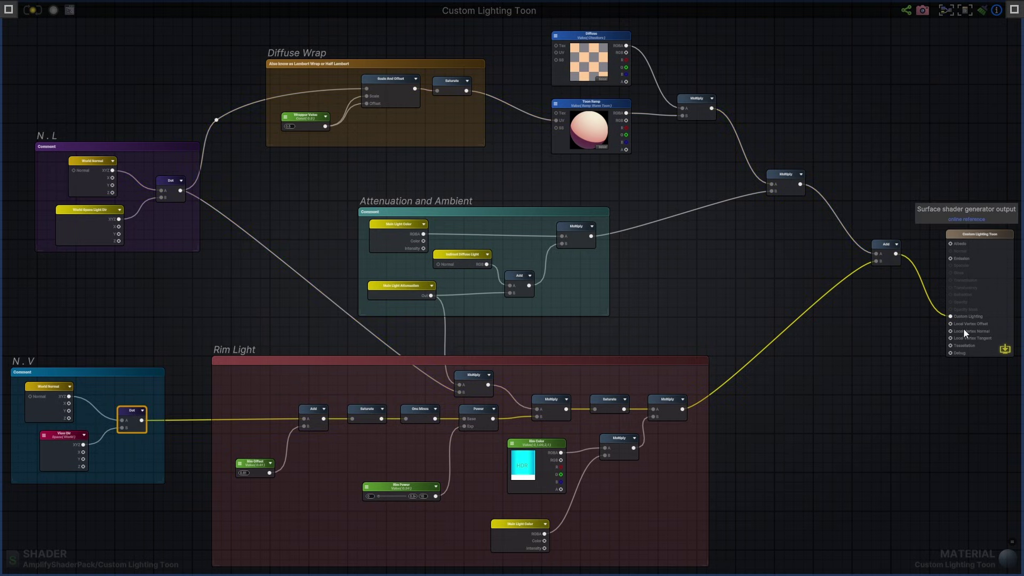
- Select the N·L group and show wires as multi-line strands coloured by data type
drag(235, 272, 24, 115)
key(ctrl+w)
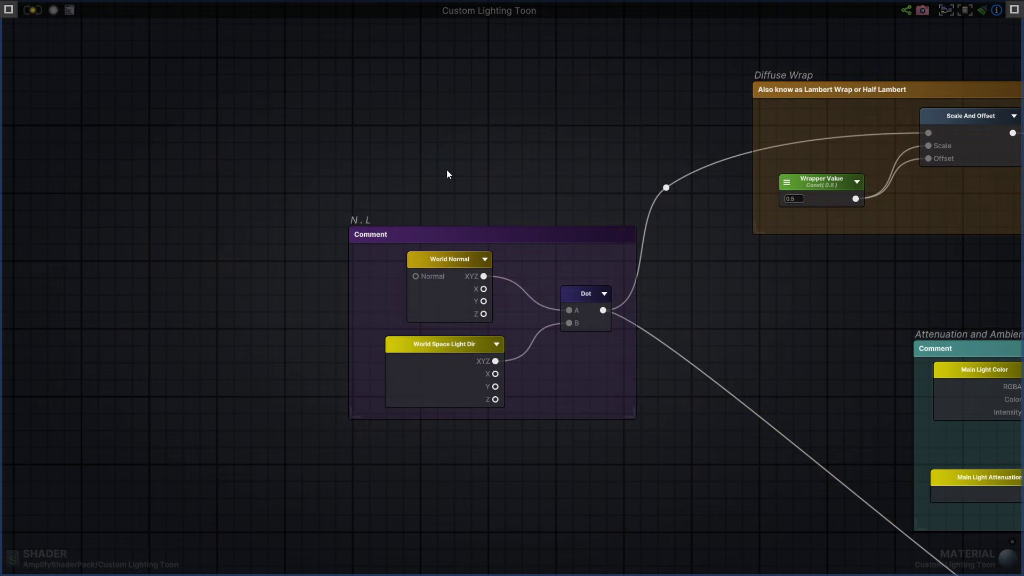
key(ctrl+w)
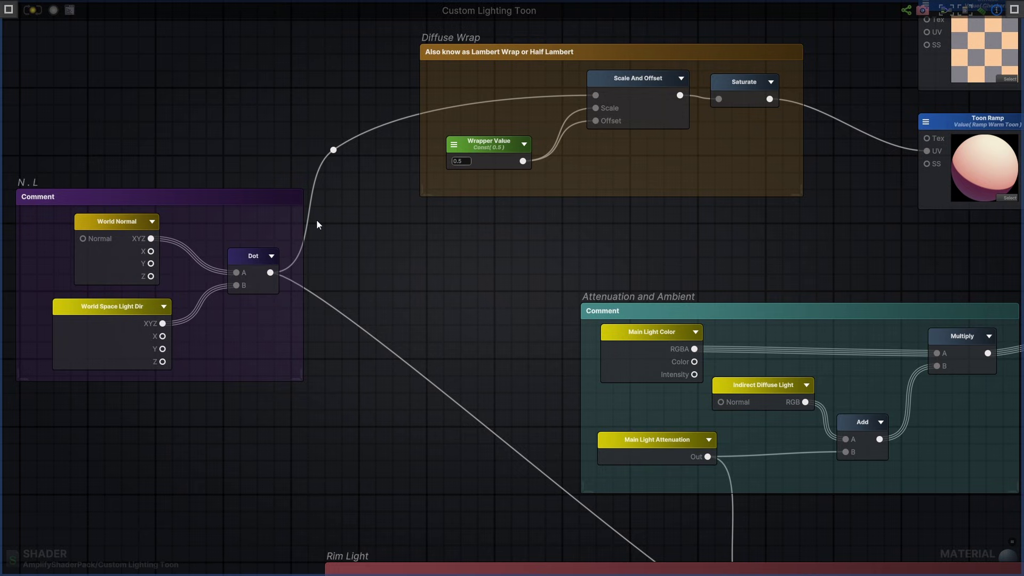
key(w)
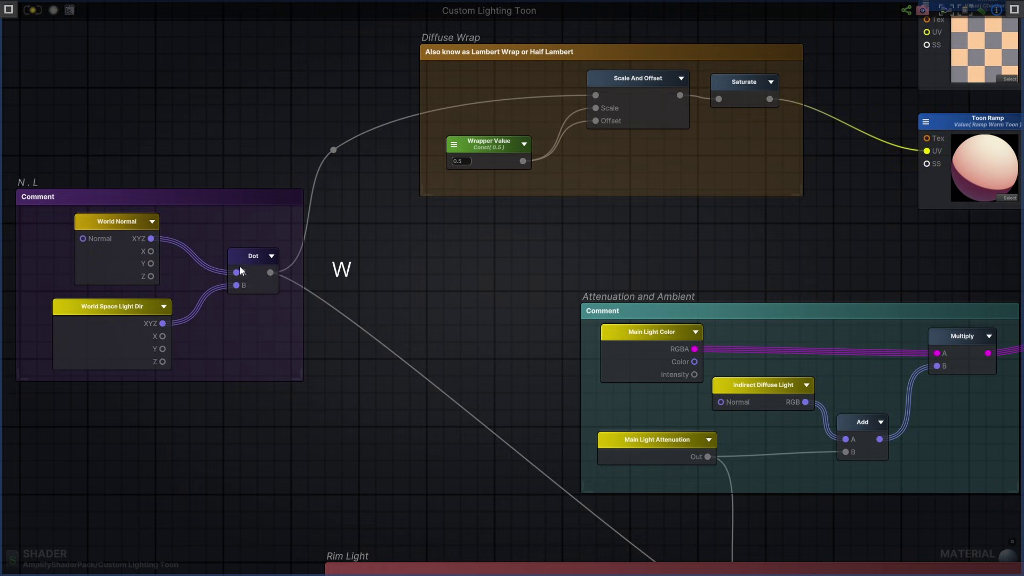
key(f)
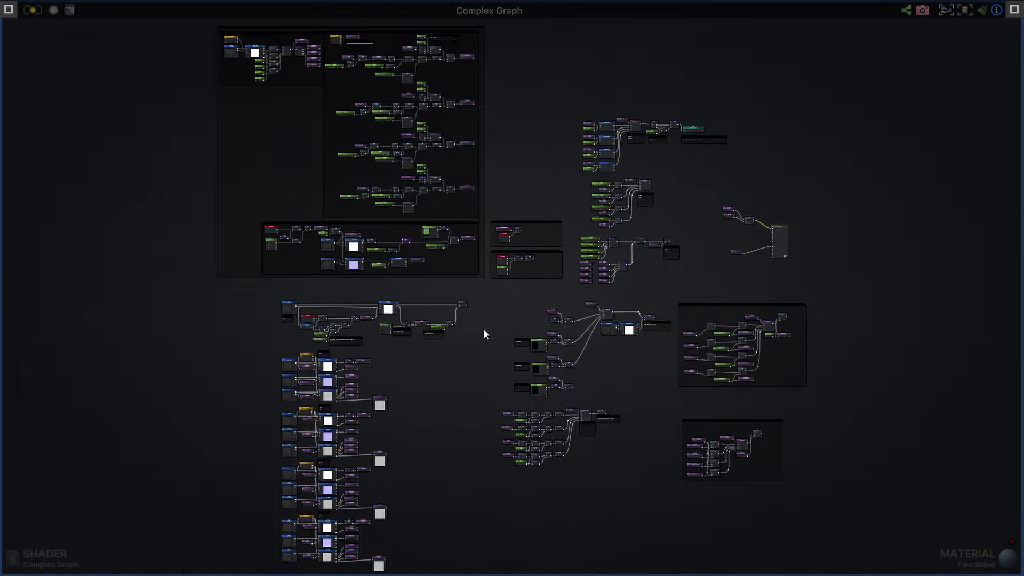
- Frame the top-left group and select each Register Local Var node to highlight its Get Local Var readers
click(264, 31)
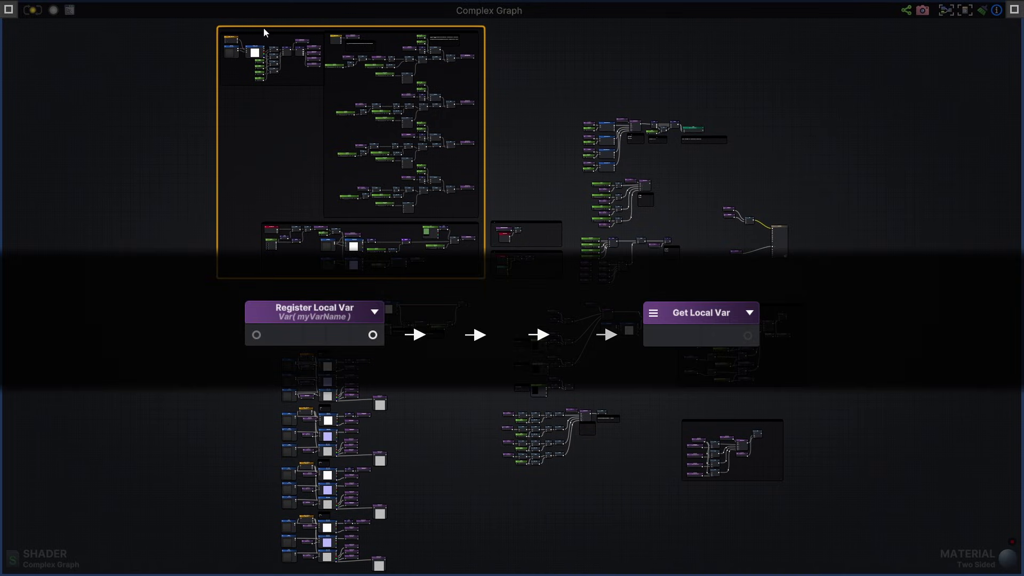
key(f)
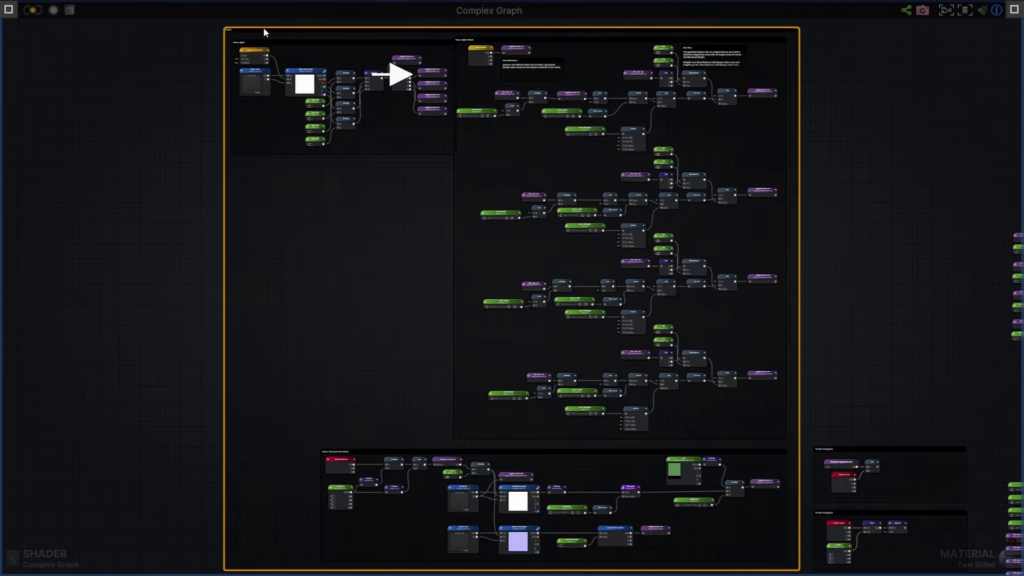
click(436, 71)
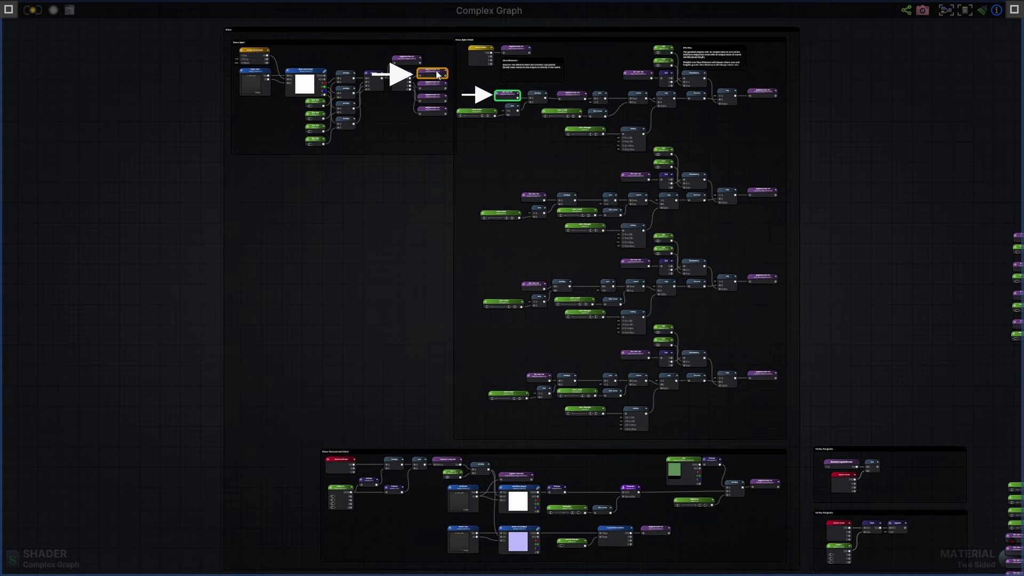
click(435, 85)
click(435, 97)
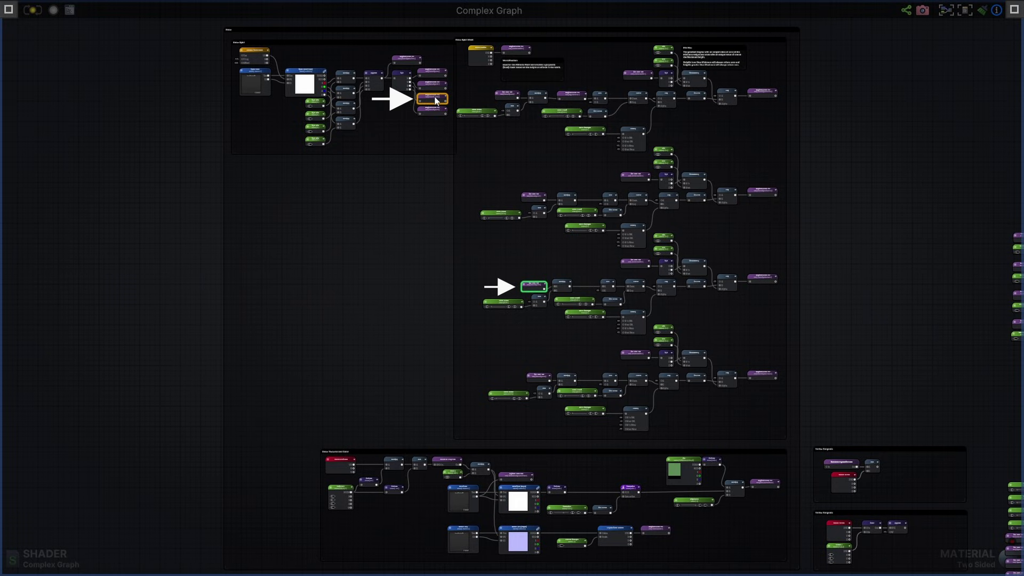
click(436, 112)
click(534, 286)
click(534, 196)
click(508, 95)
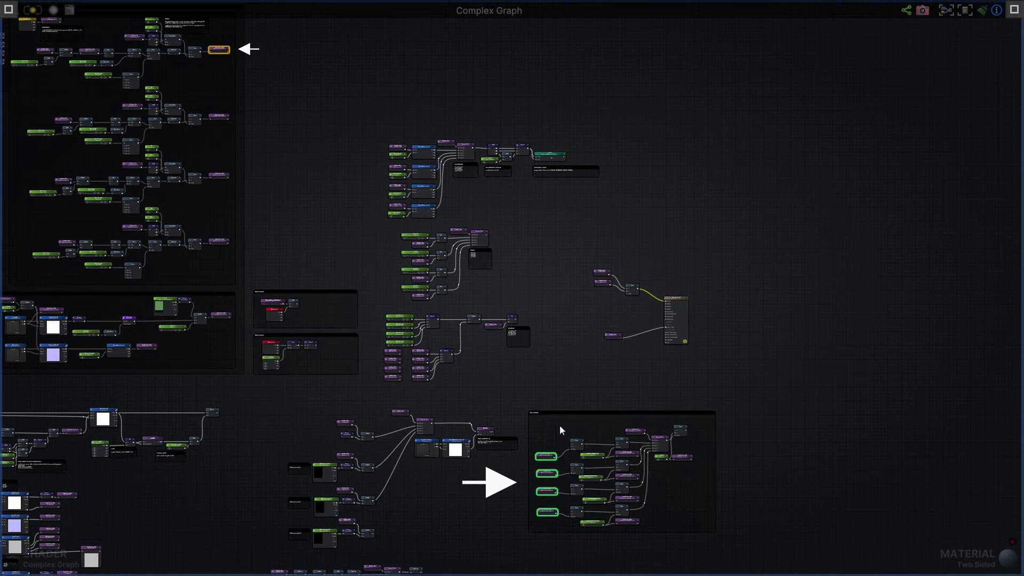
- Connect the Divide result to the Lerp input in the lower graph section
right_drag(249, 373, 397, 275)
scroll(372, 329, up, 1)
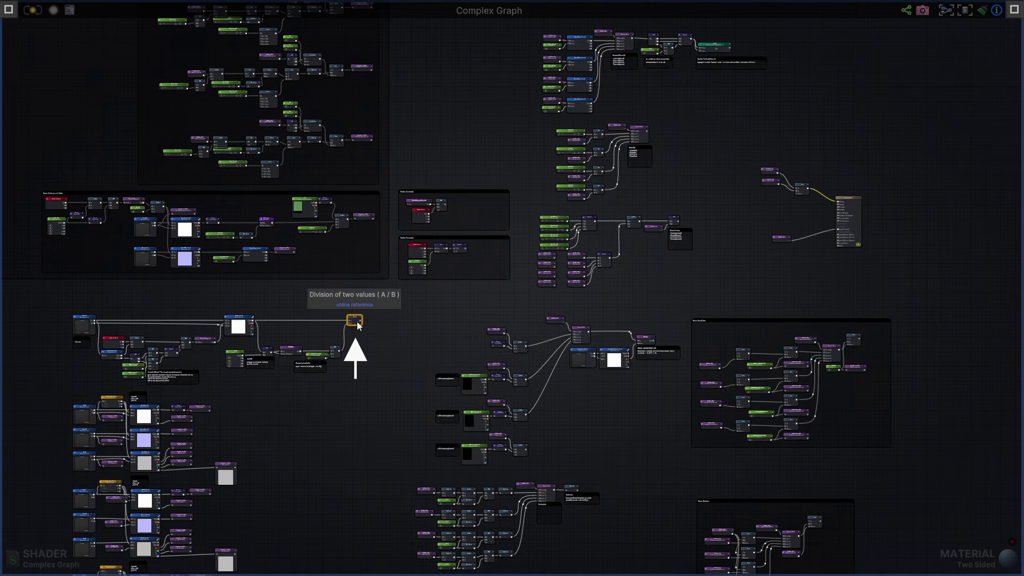
drag(362, 320, 800, 199)
scroll(573, 273, up, 5)
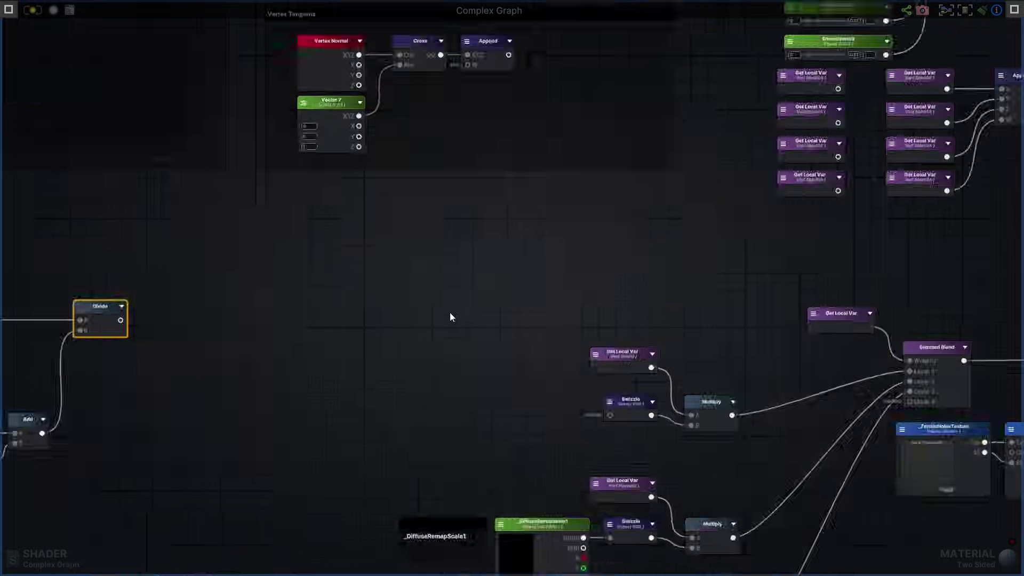
- Add a Register Local Var node, delete the extra Get Local Var, and feed Divide's output into it
right_click(367, 275)
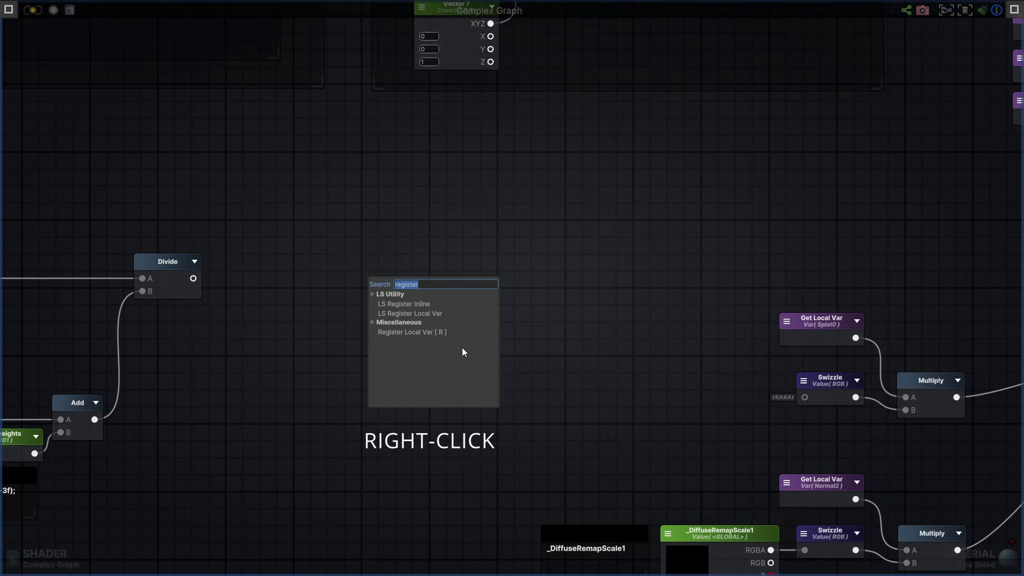
click(417, 331)
drag(421, 282, 311, 283)
click(295, 264)
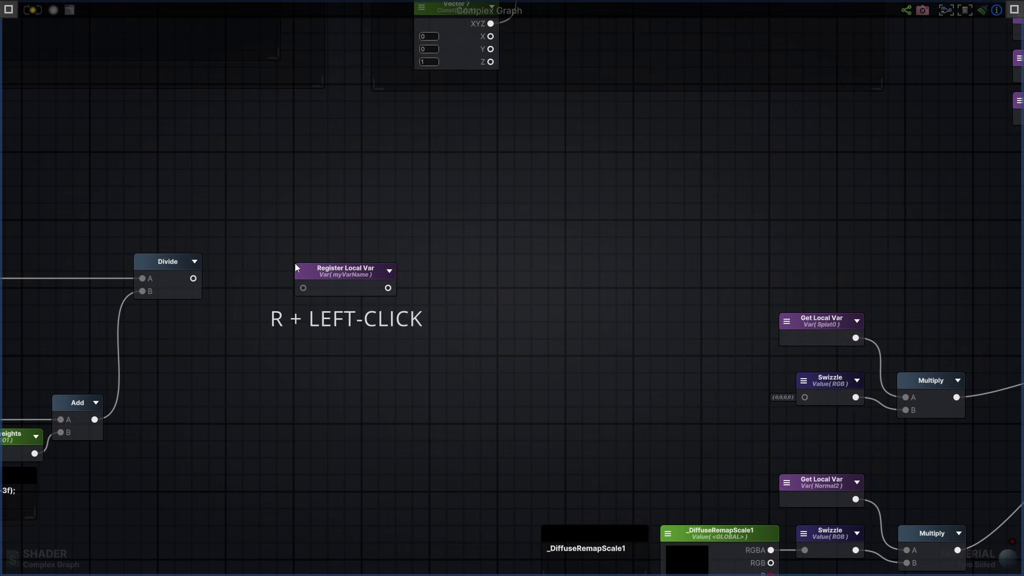
click(302, 355)
click(351, 369)
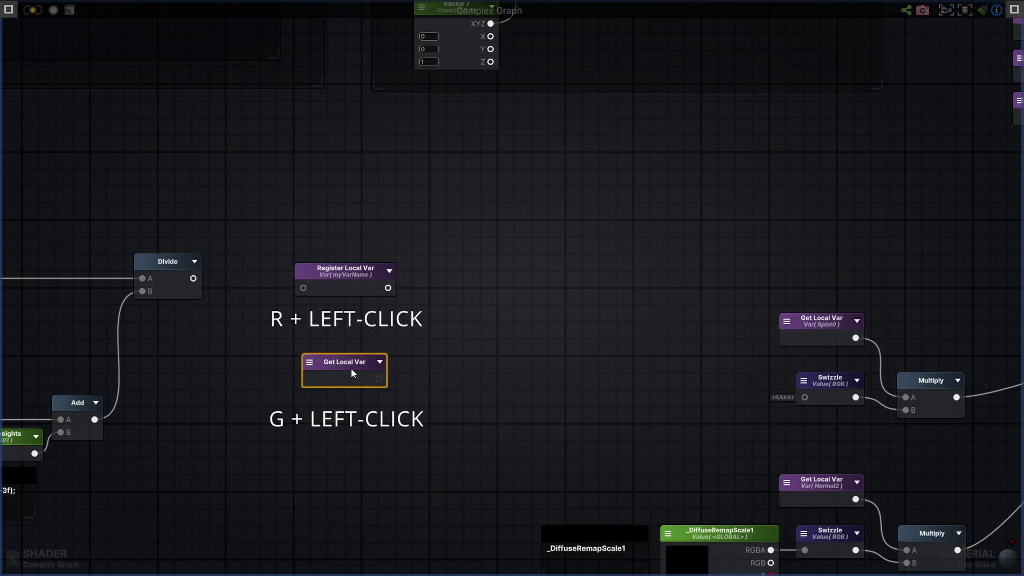
key(Delete)
drag(193, 278, 343, 254)
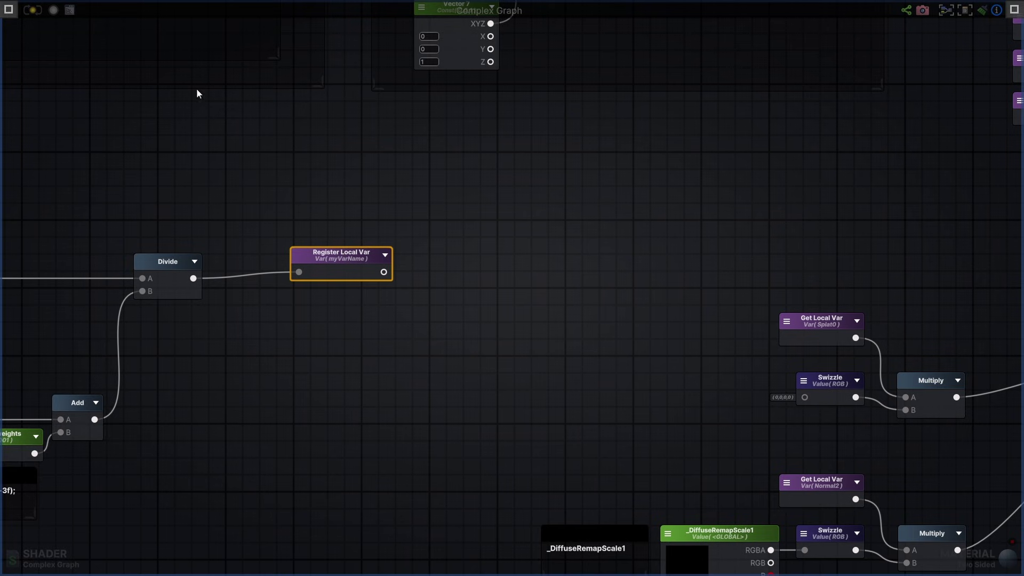
- Name the local variable 'Awesome Custom Variable' and set its precision to Float
click(9, 10)
click(91, 34)
text(Awesome Custom Variable)
click(107, 45)
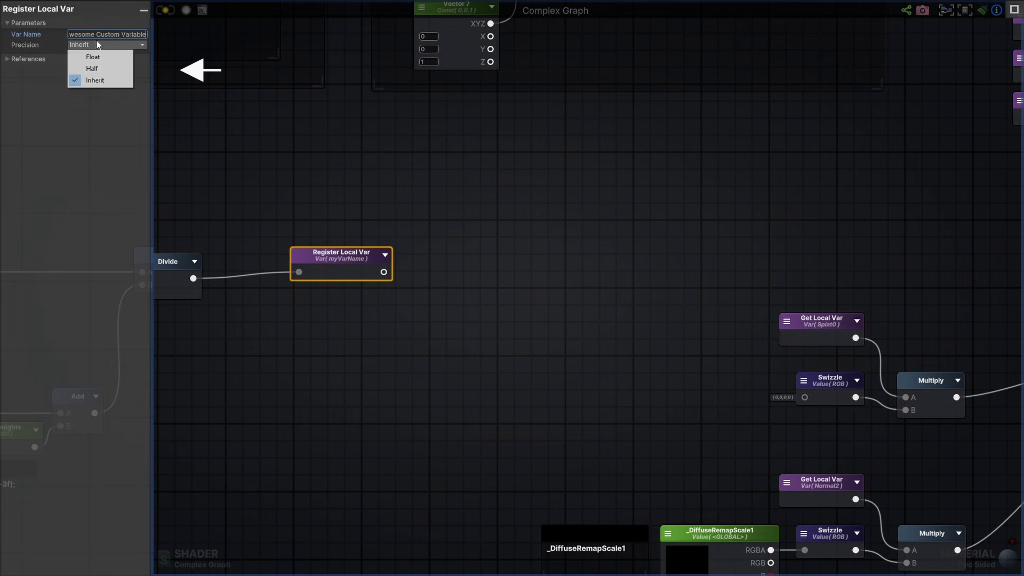
click(111, 55)
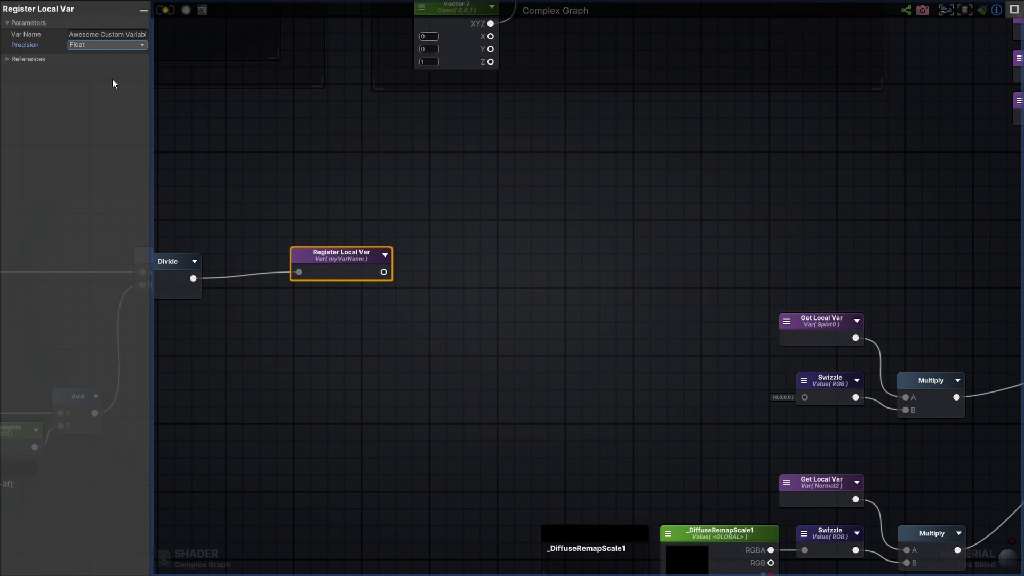
click(603, 415)
key(f)
- Add a Get Local Var reading Awesome Custom Variable and wire it into the Lerp Alpha
drag(785, 243, 789, 244)
key(f)
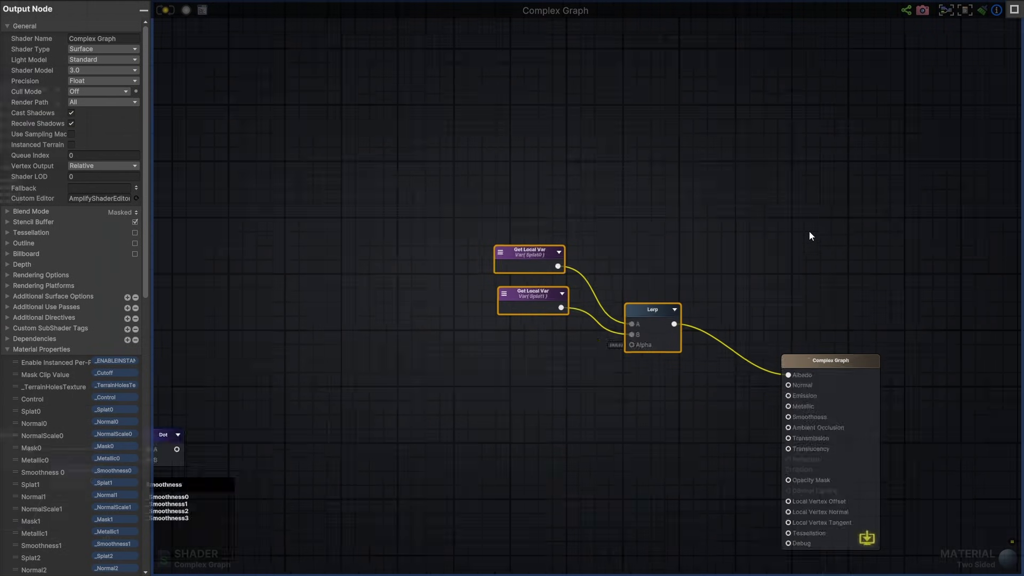
click(320, 363)
click(328, 369)
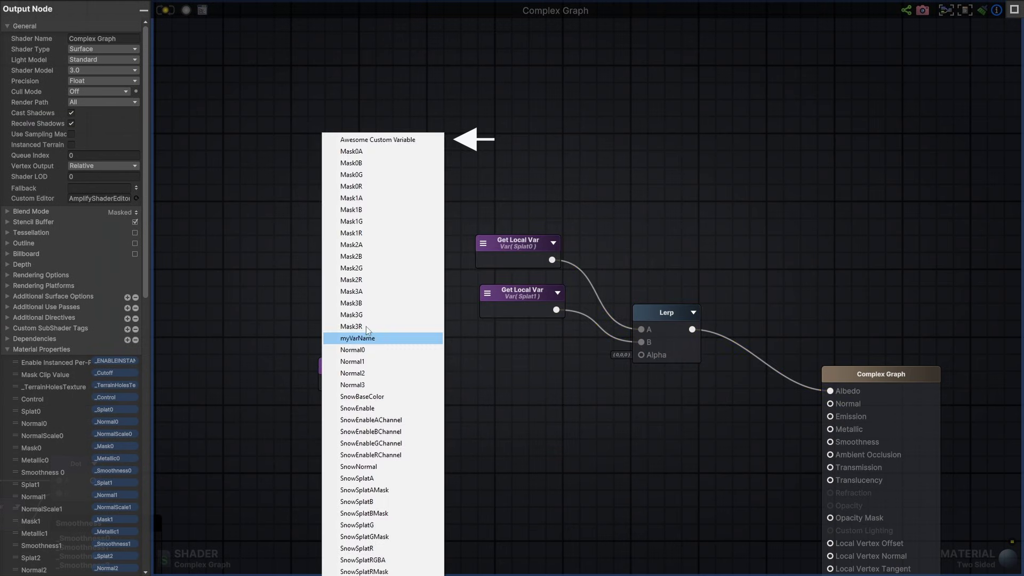
click(409, 140)
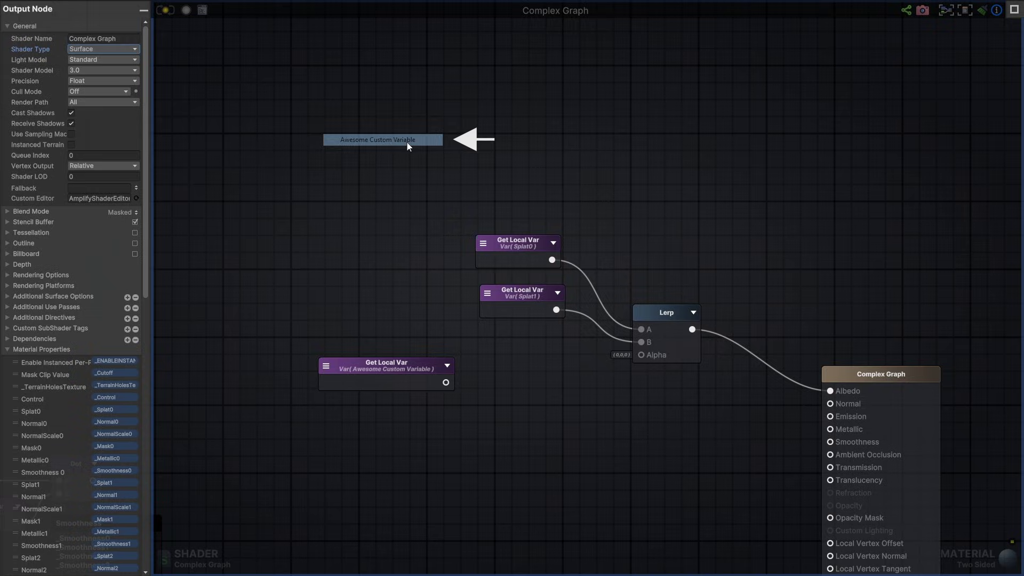
drag(446, 383, 640, 354)
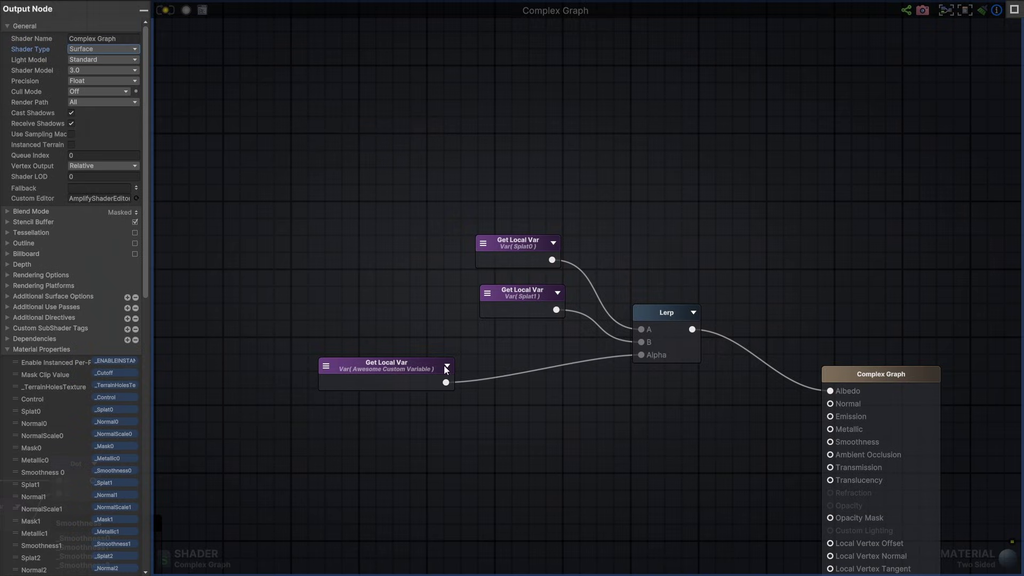
- Jump between the Get Local Var reader and its registering node using the property links
click(361, 374)
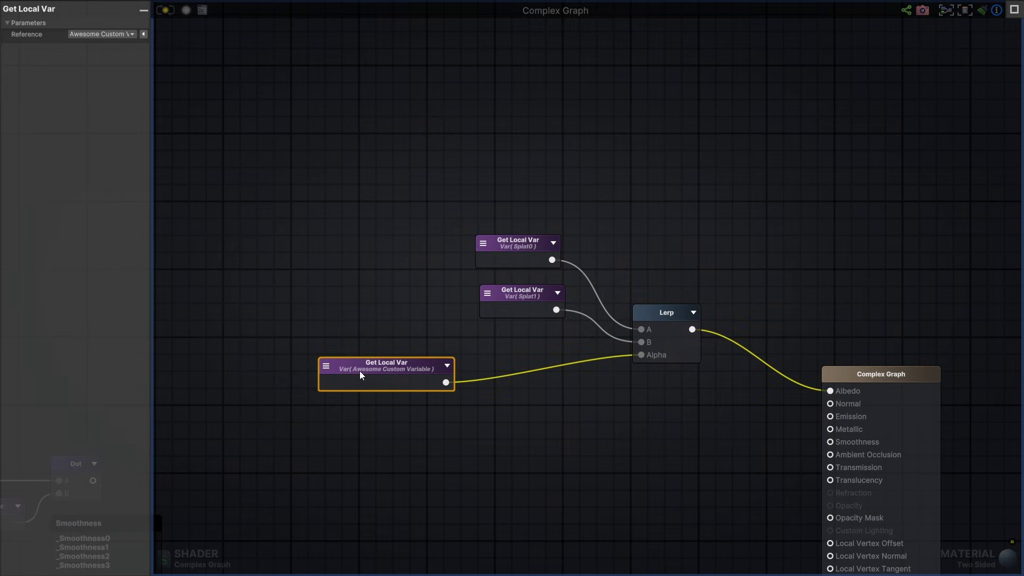
click(144, 34)
click(570, 277)
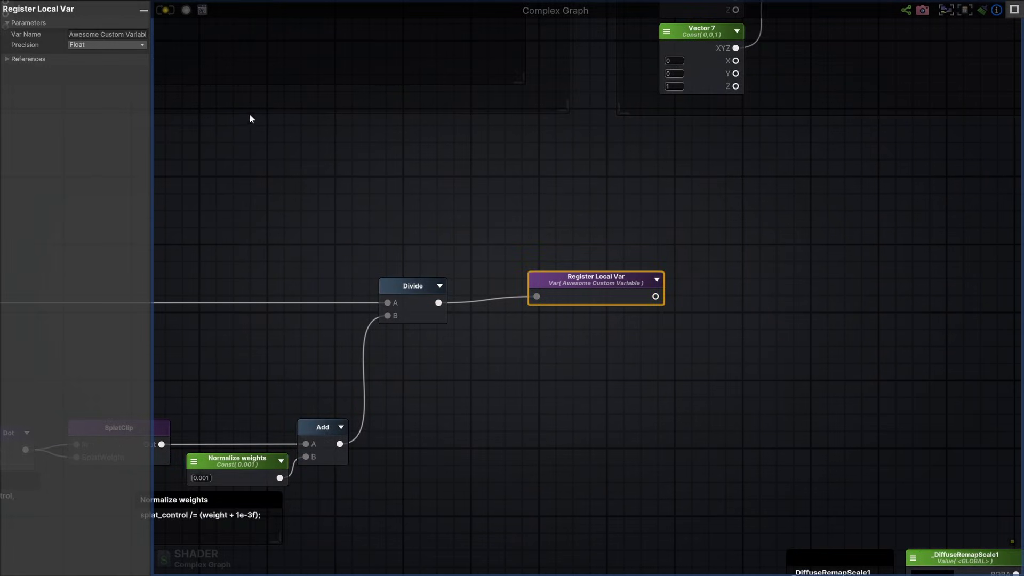
click(7, 60)
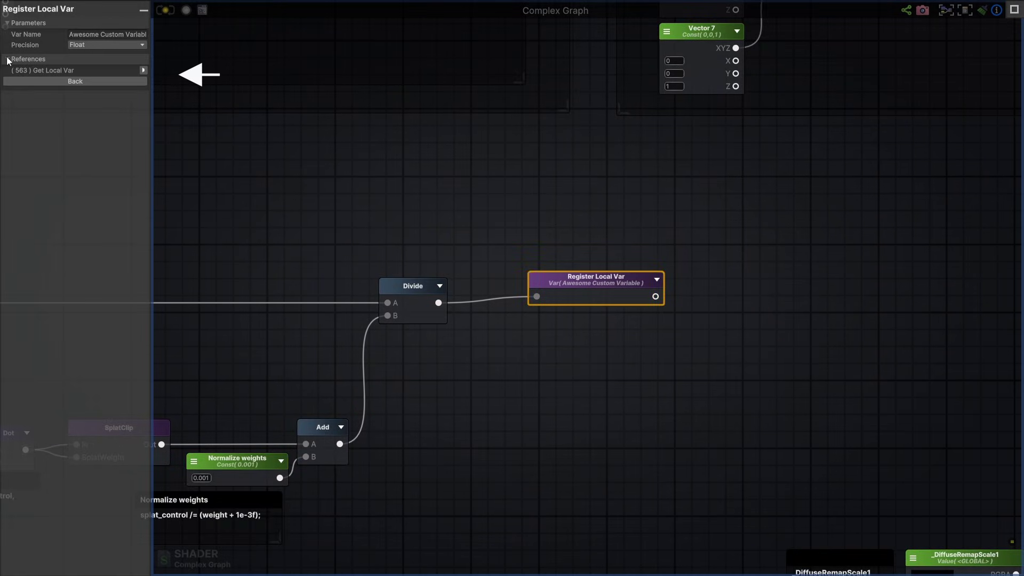
click(143, 70)
click(574, 278)
click(144, 34)
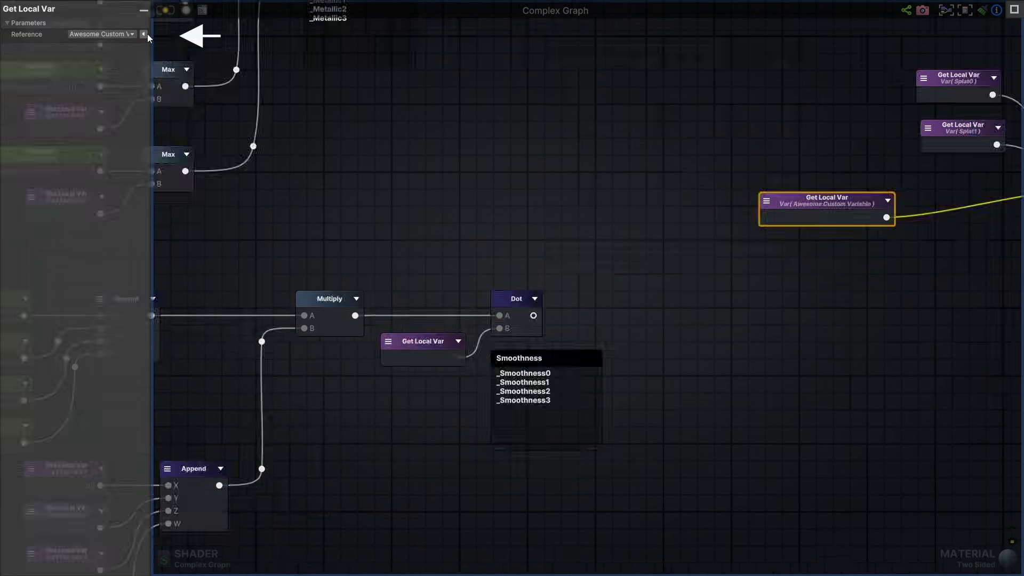
- Wire the Register Local Var output into the Swizzle input
middle_drag(724, 403, 486, 286)
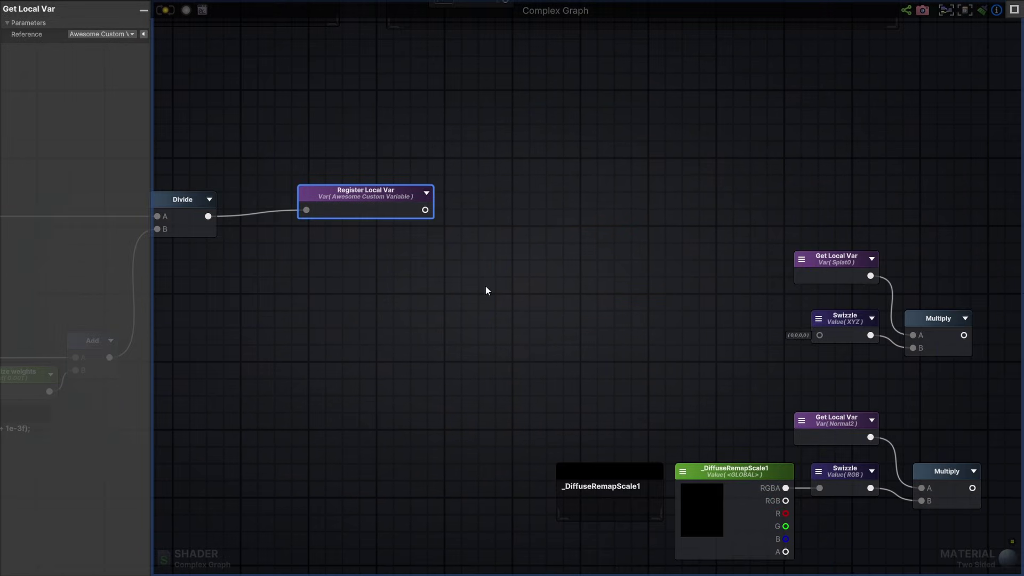
drag(425, 210, 819, 336)
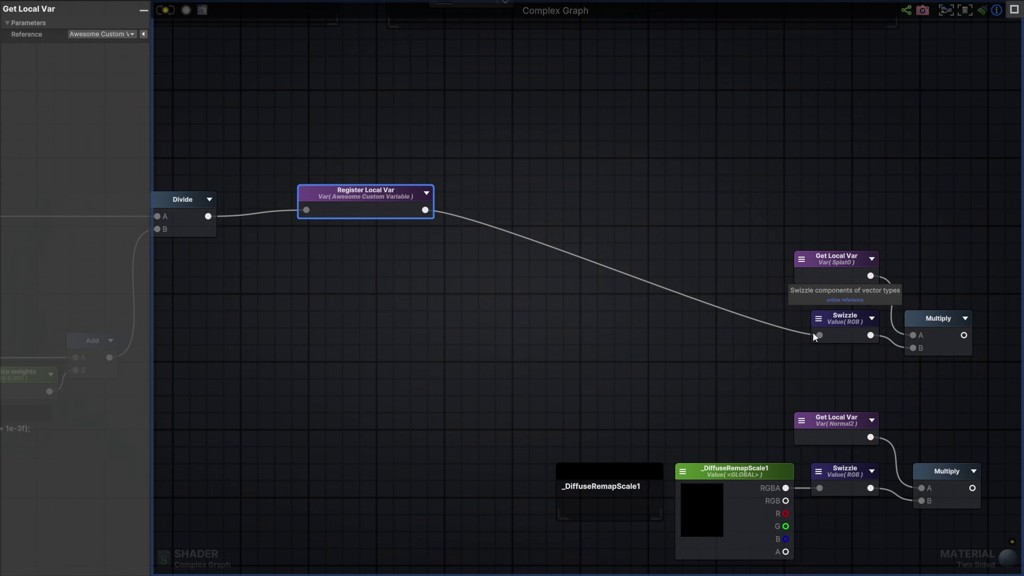
middle_drag(401, 320, 497, 330)
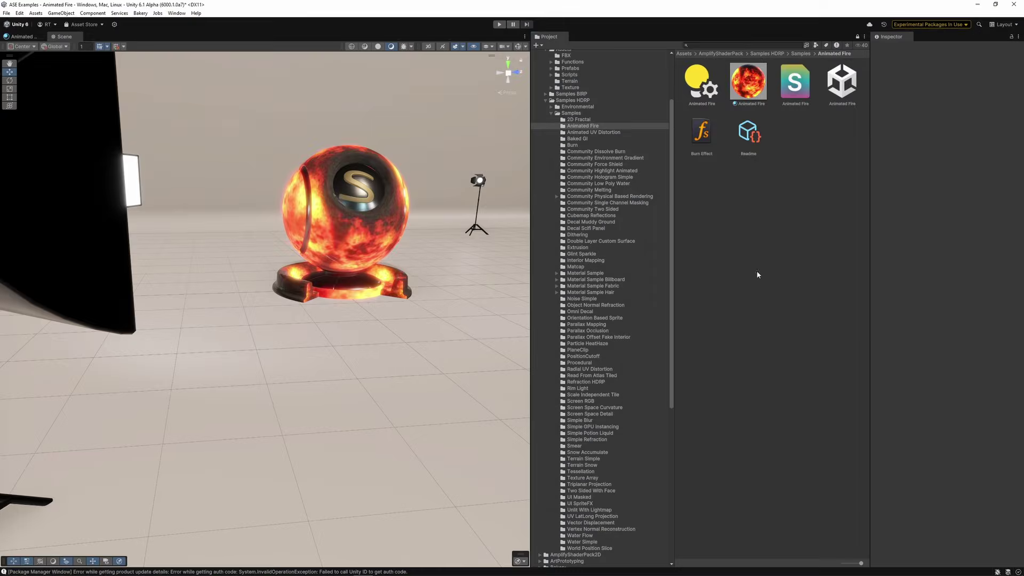
- Create an Amplify Shader Function asset in Animated Fire, then open Burn Effect for editing
right_click(690, 189)
mouse_move(704, 193)
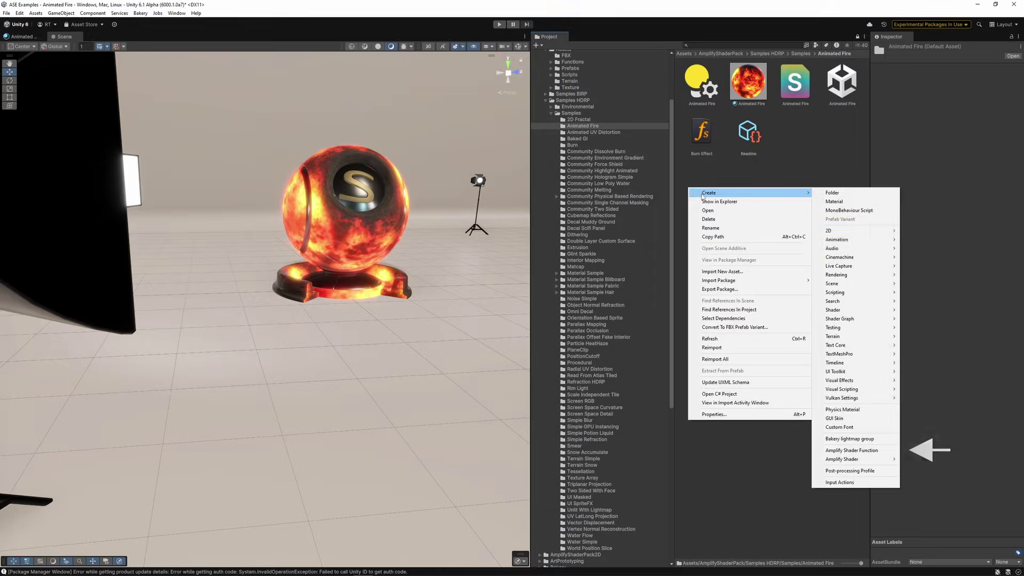
click(874, 452)
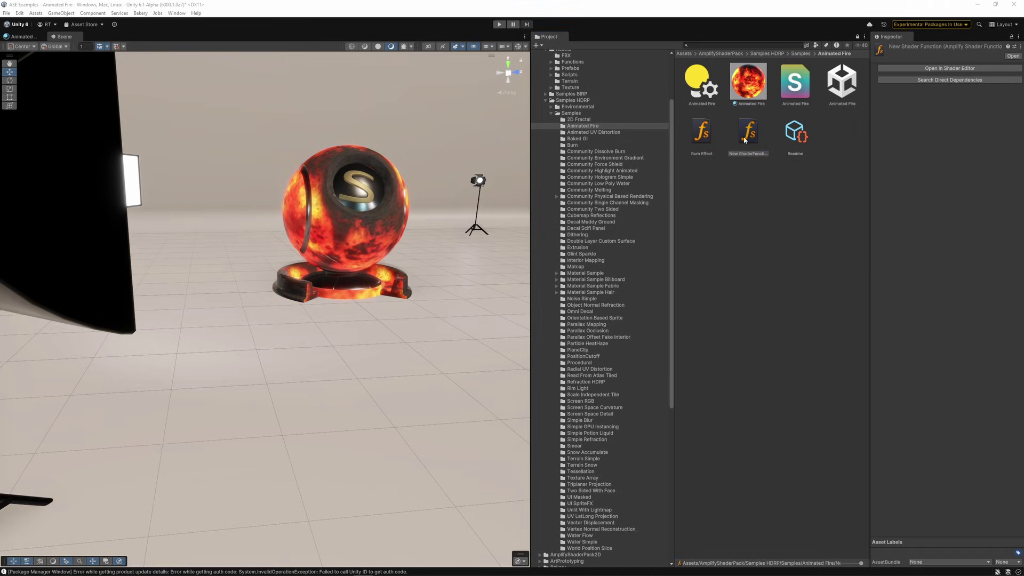
click(701, 133)
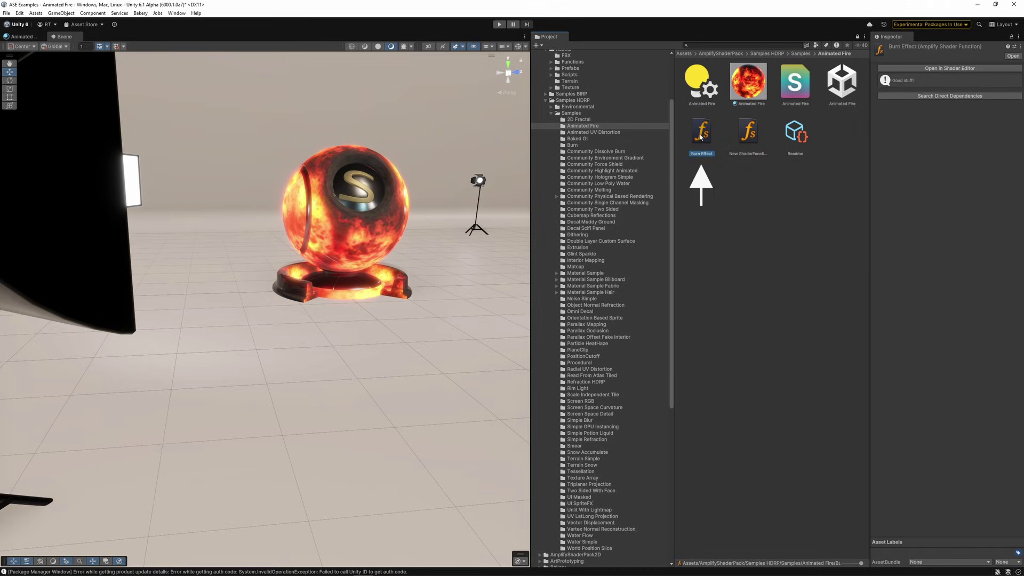
double_click(701, 133)
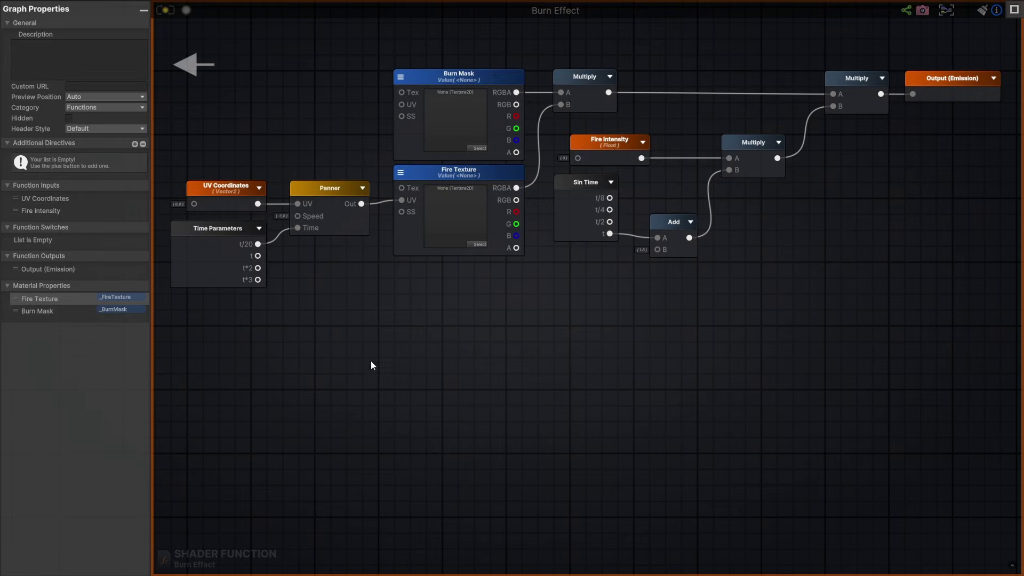
- Set the function's category to 'Amazing Category' and add, then remove, an additional directive
click(66, 55)
text(Good stuff!)
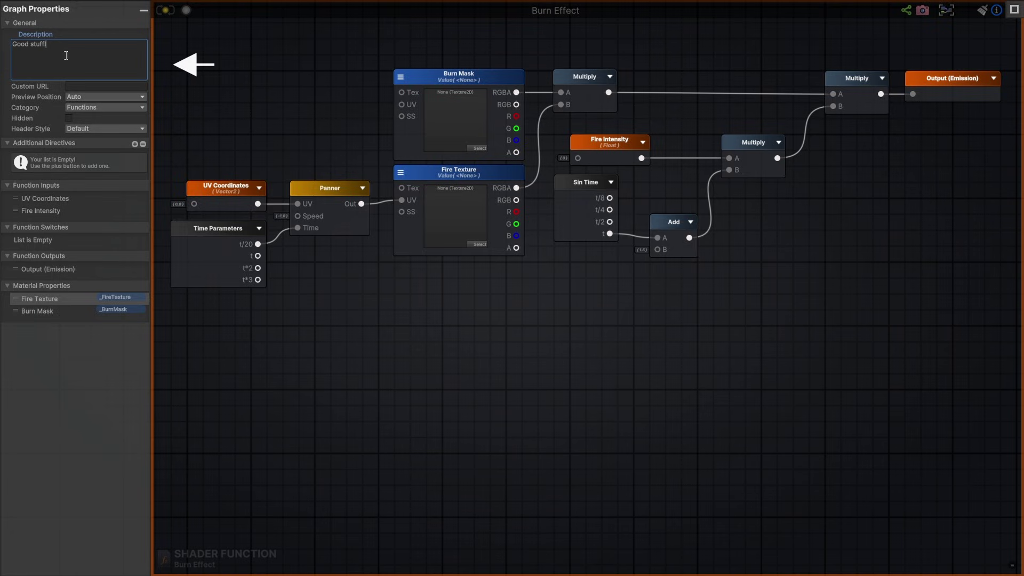
click(105, 107)
click(96, 115)
text(Amazing Category)
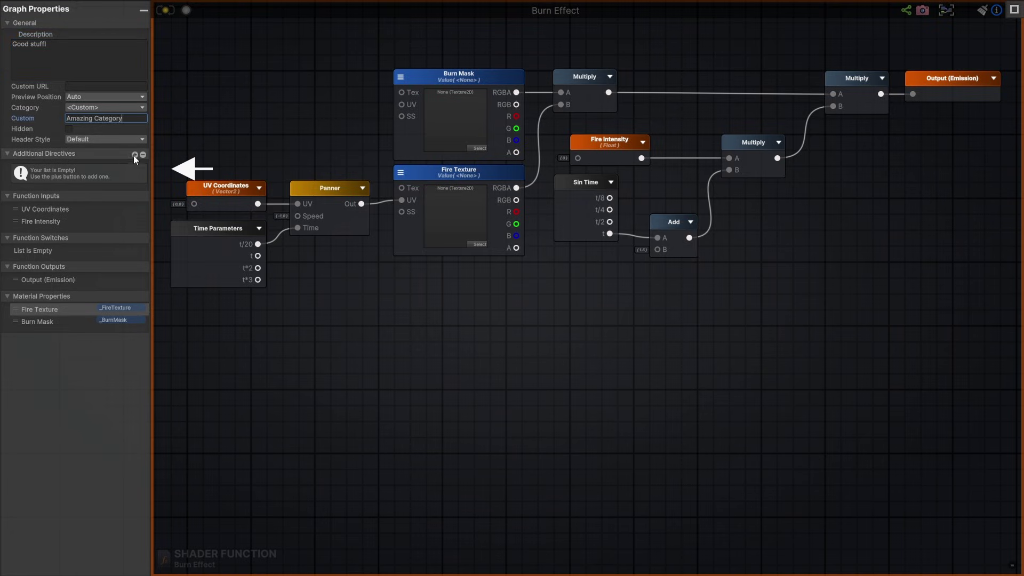
click(134, 155)
click(48, 168)
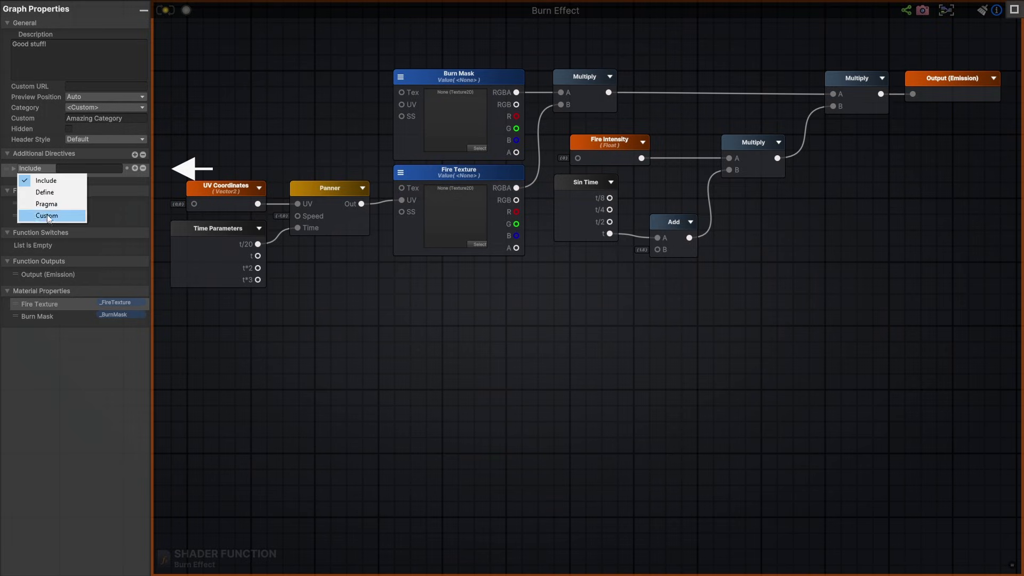
click(143, 168)
click(143, 168)
- Create a Function Input node and a Function Output node on the canvas
right_click(486, 362)
text(Input)
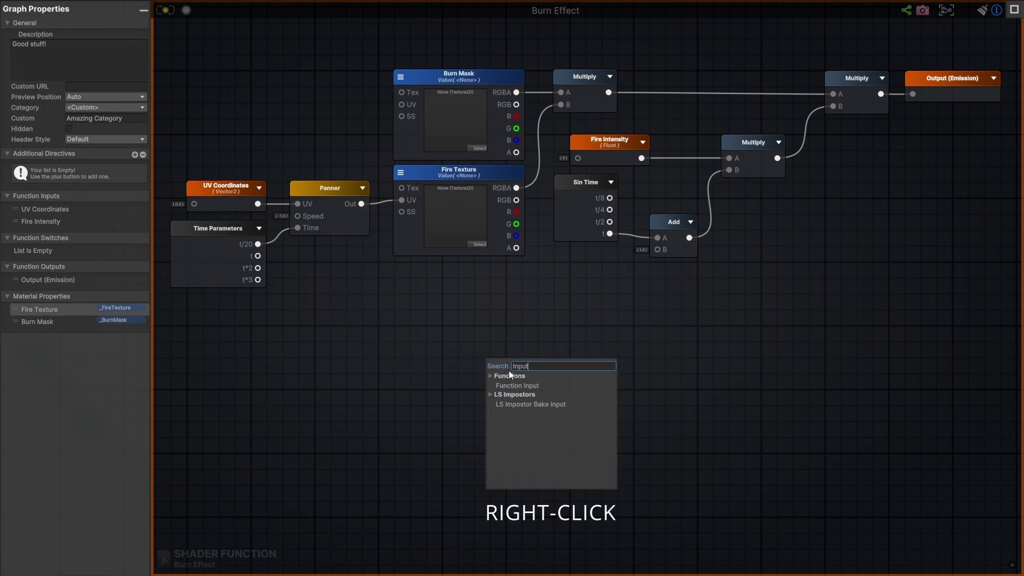
click(517, 385)
drag(526, 373, 420, 388)
right_click(620, 371)
text(Output)
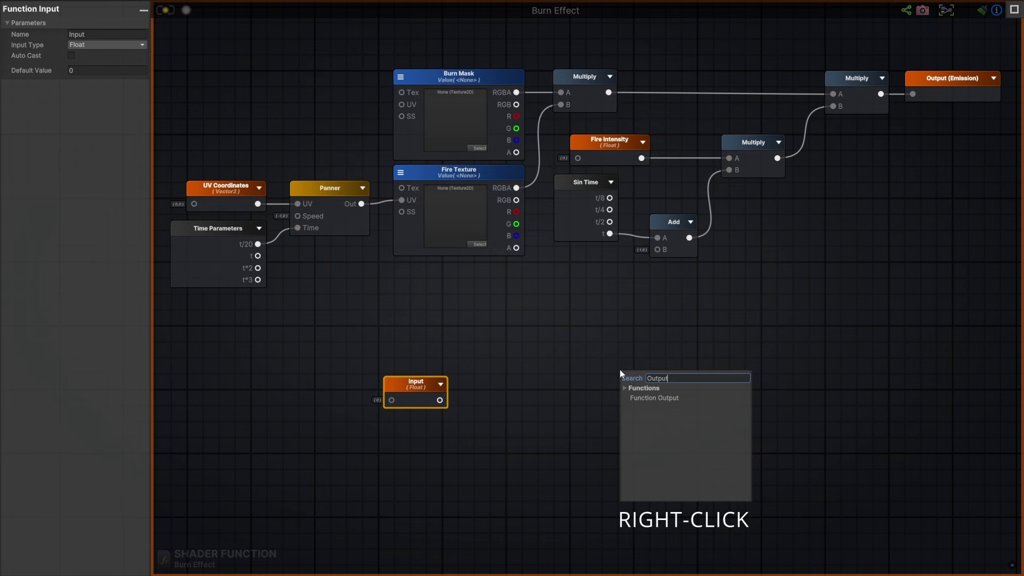
click(654, 399)
- Reorder them so Input ends the inputs list and Output follows Output (Emission)
click(374, 299)
drag(29, 209, 27, 232)
drag(37, 291, 53, 347)
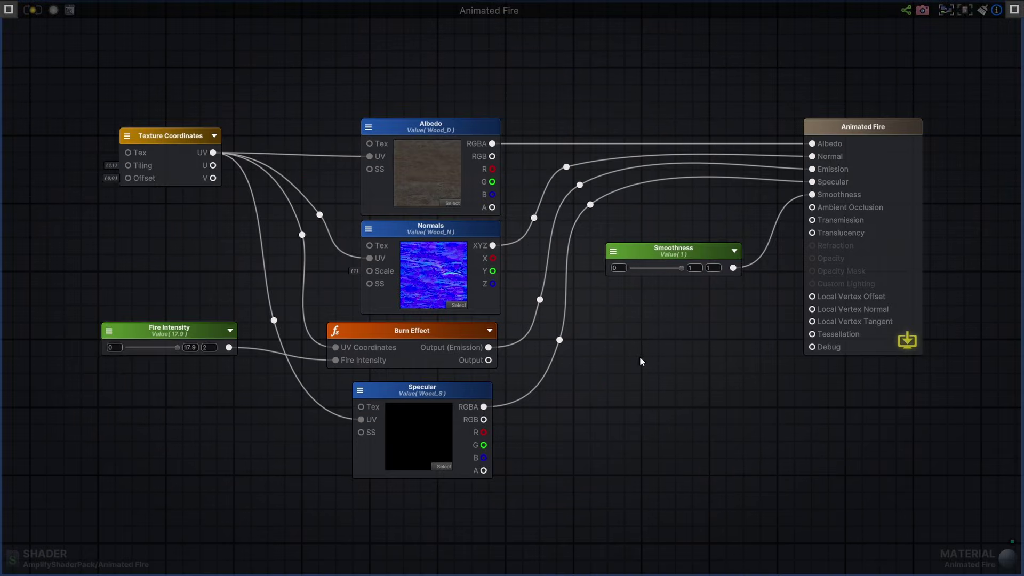
- Add a Burn Effect function node to Animated Fire and open its graph in split view
right_click(640, 361)
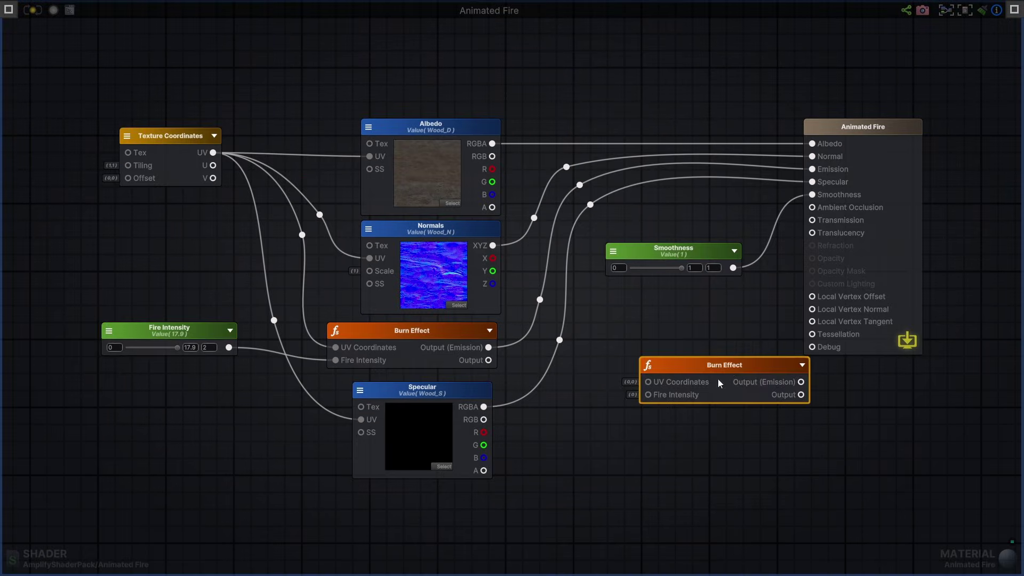
mouse_move(718, 378)
mouse_down()
mouse_move(674, 422)
mouse_move(664, 386)
mouse_up()
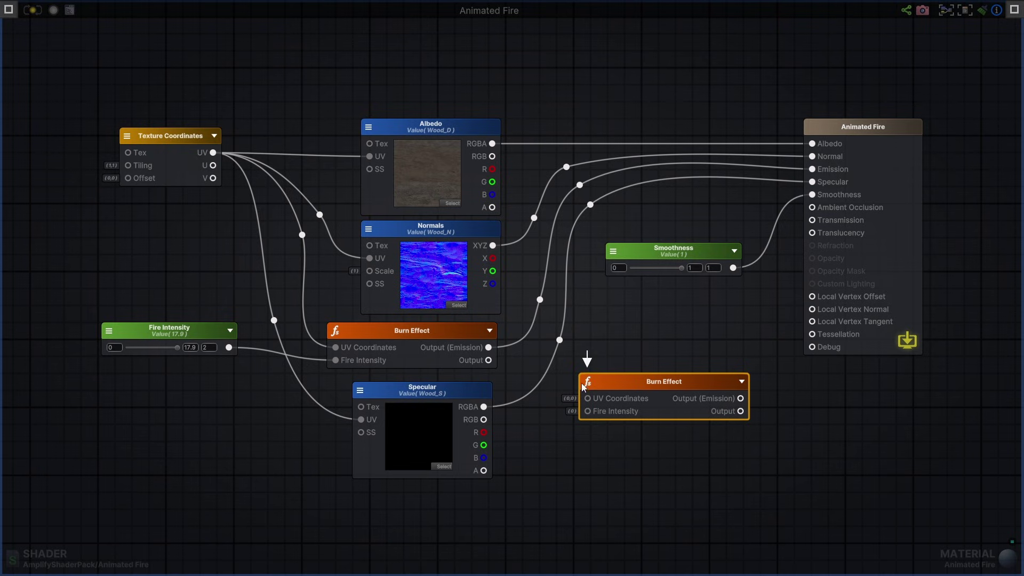
double_click(661, 385)
- Resize the split panes, then drop Burn Effect and the Sprite ASE texture in from the Project window
mouse_move(687, 273)
mouse_down()
mouse_move(362, 274)
mouse_move(699, 275)
mouse_up()
middle_drag(625, 273, 328, 307)
scroll(326, 307, down, 5)
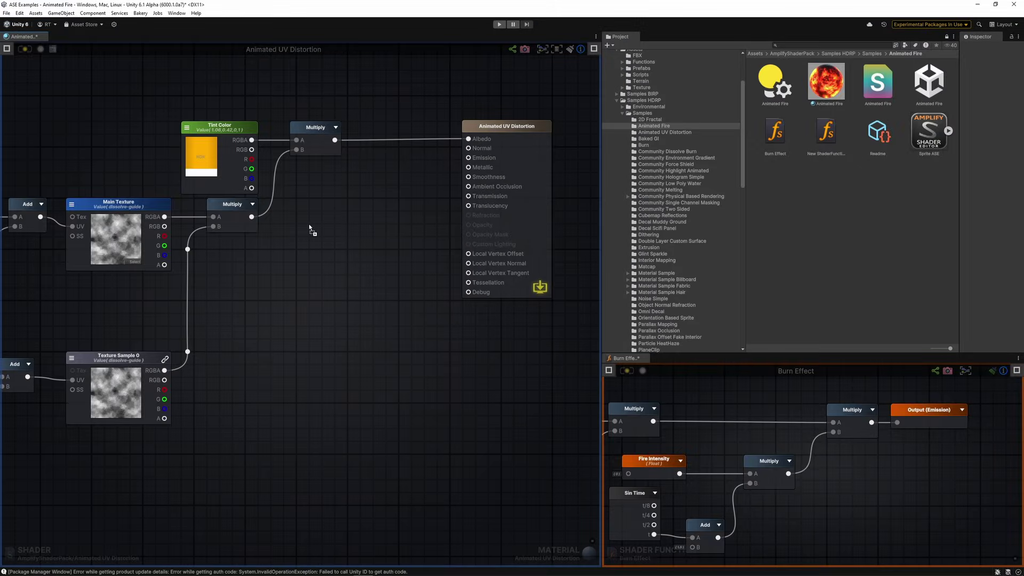
drag(310, 228, 310, 228)
drag(921, 132, 265, 337)
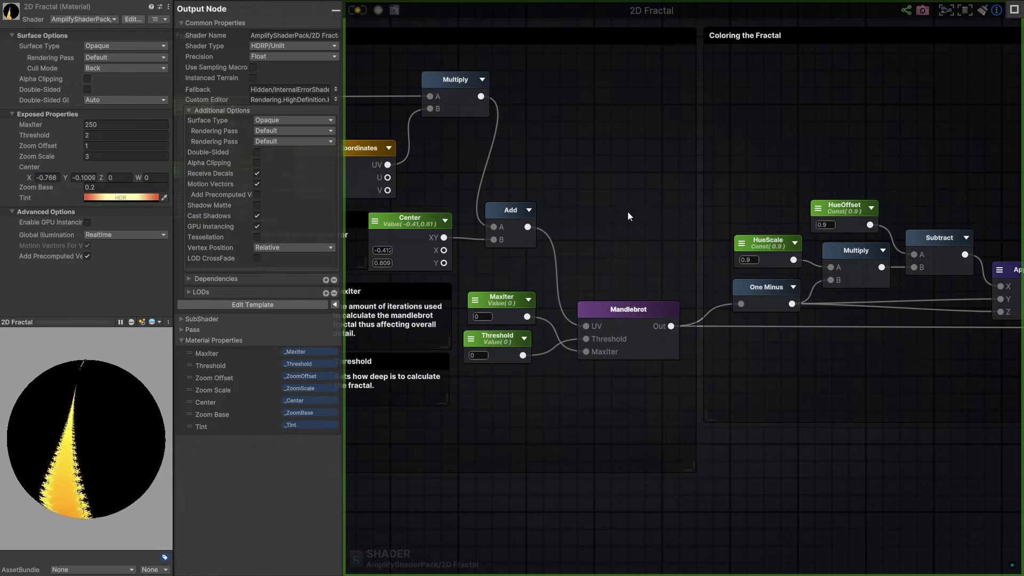
- Add a Custom Expression node to 2D Fractal and place it above Mandlebrot
right_click(589, 195)
click(621, 237)
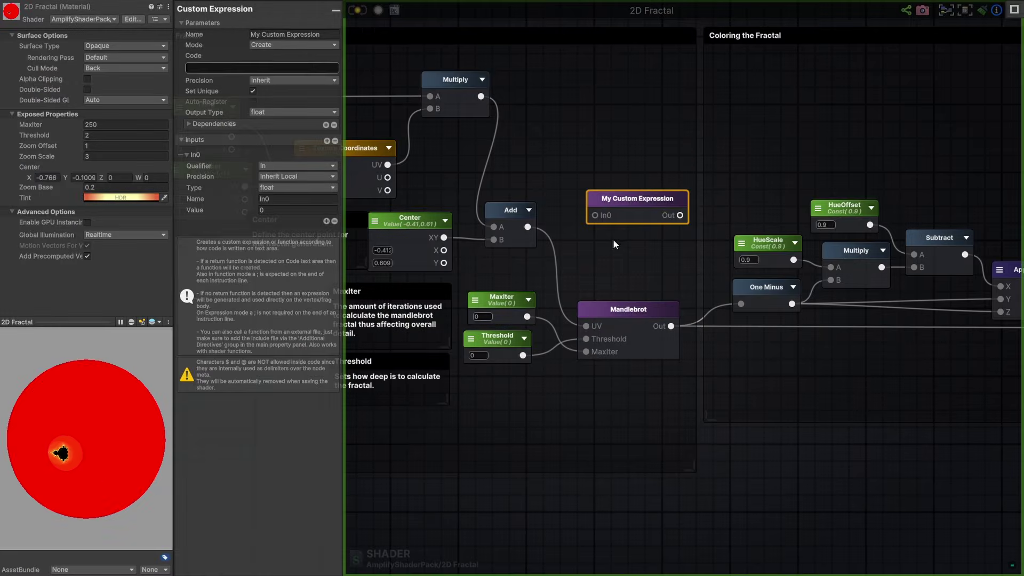
drag(624, 215, 618, 255)
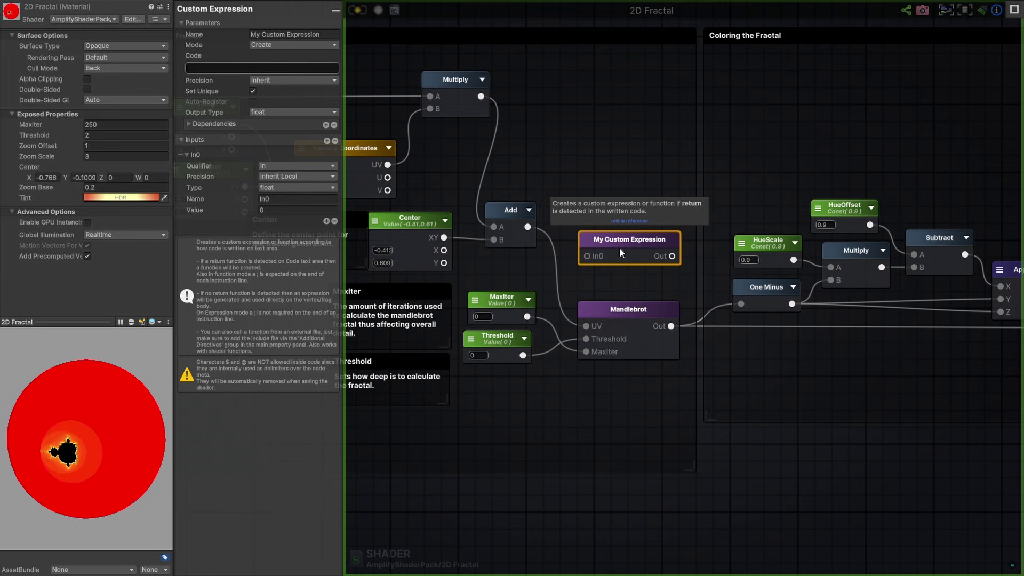
- Keep Mandlebrot's mode as Create, add extra inputs, and move Threshold after MaxIter
click(638, 319)
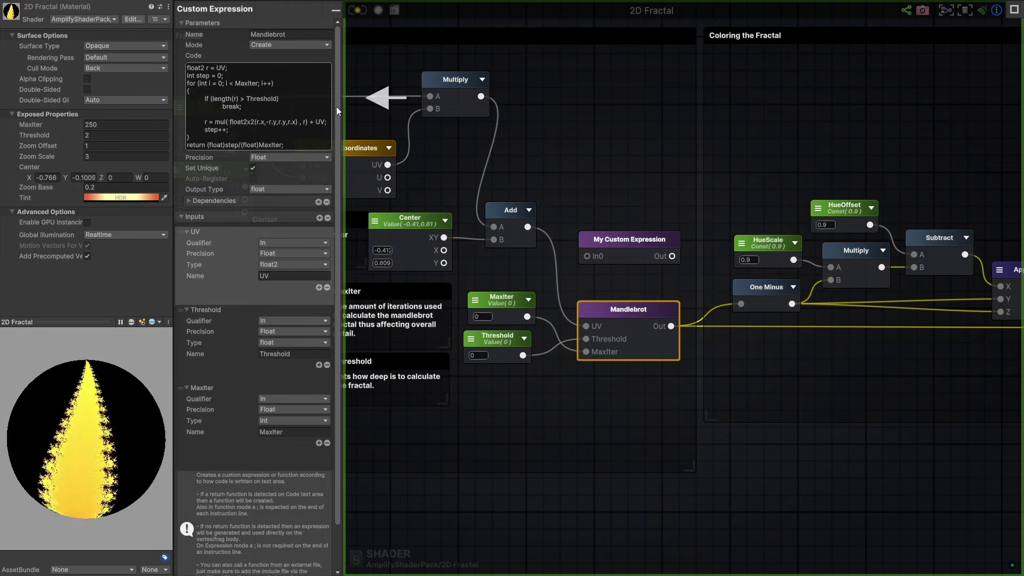
click(293, 44)
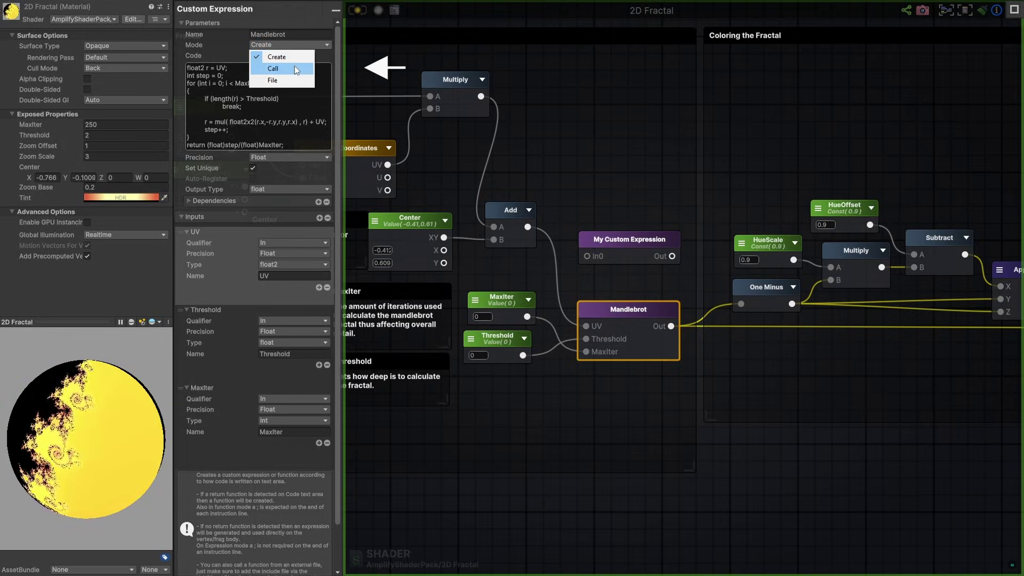
click(291, 56)
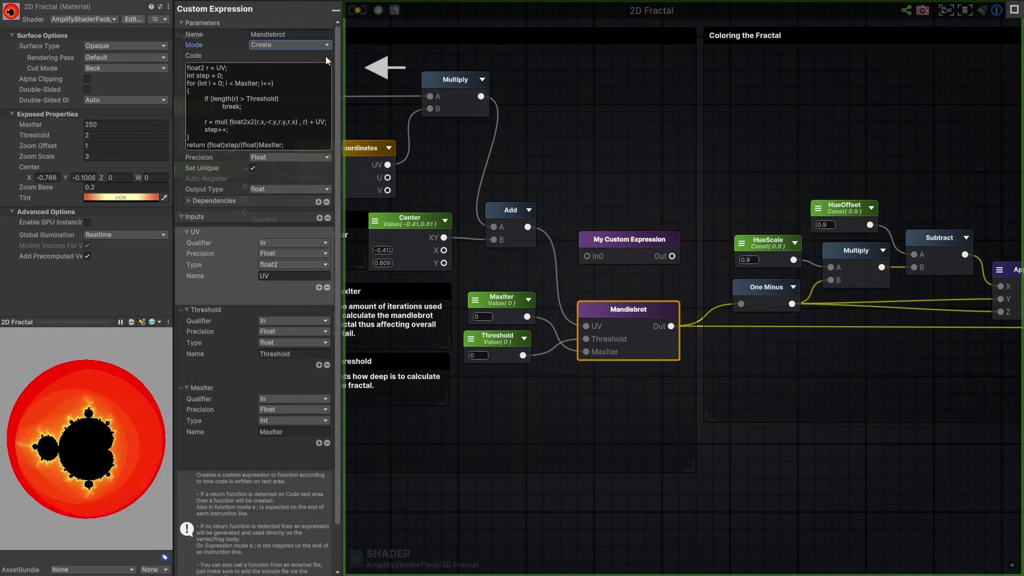
click(319, 217)
click(320, 218)
click(319, 218)
drag(240, 310, 213, 433)
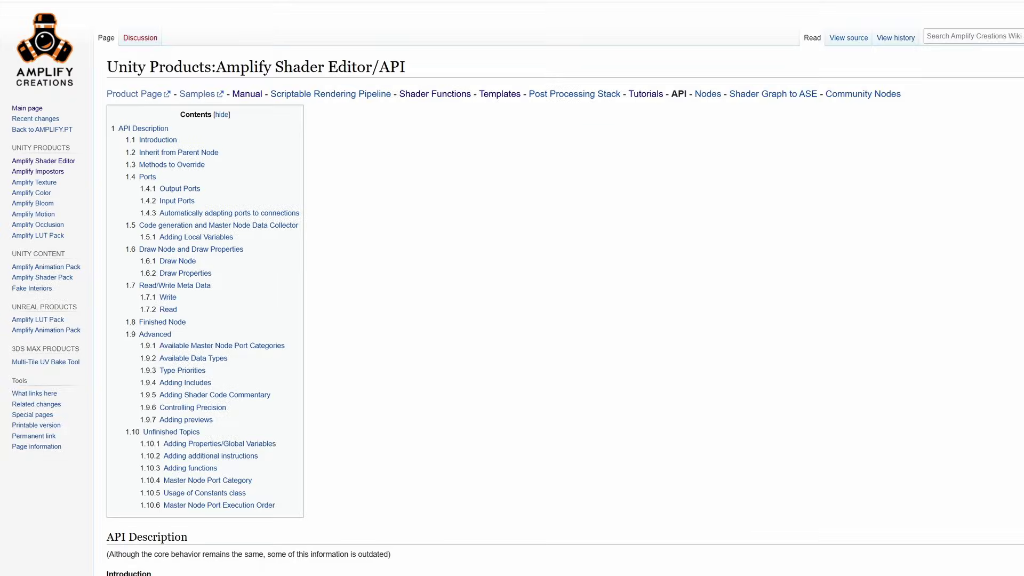
scroll(512, 289, down, 5)
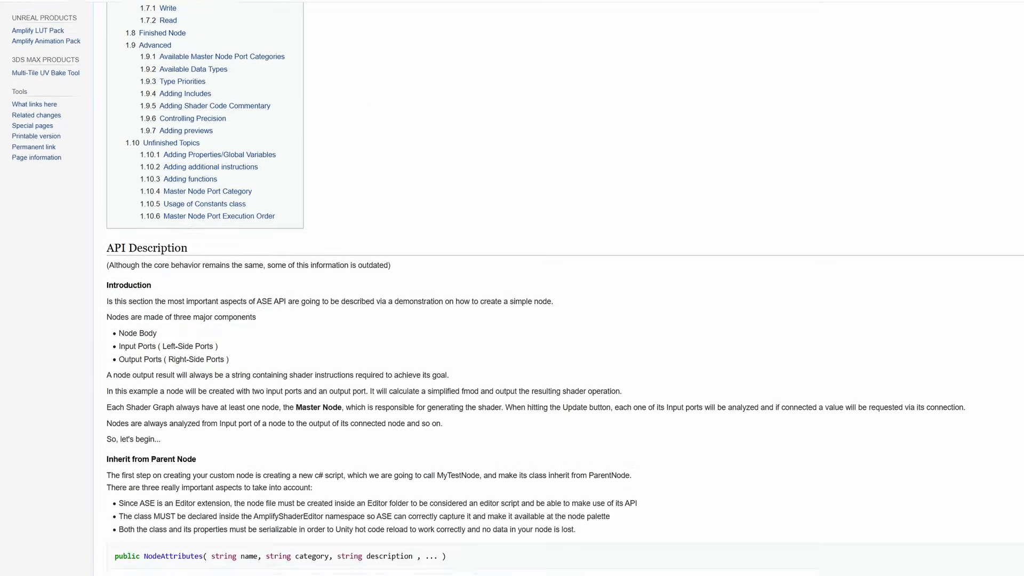
scroll(512, 288, down, 15)
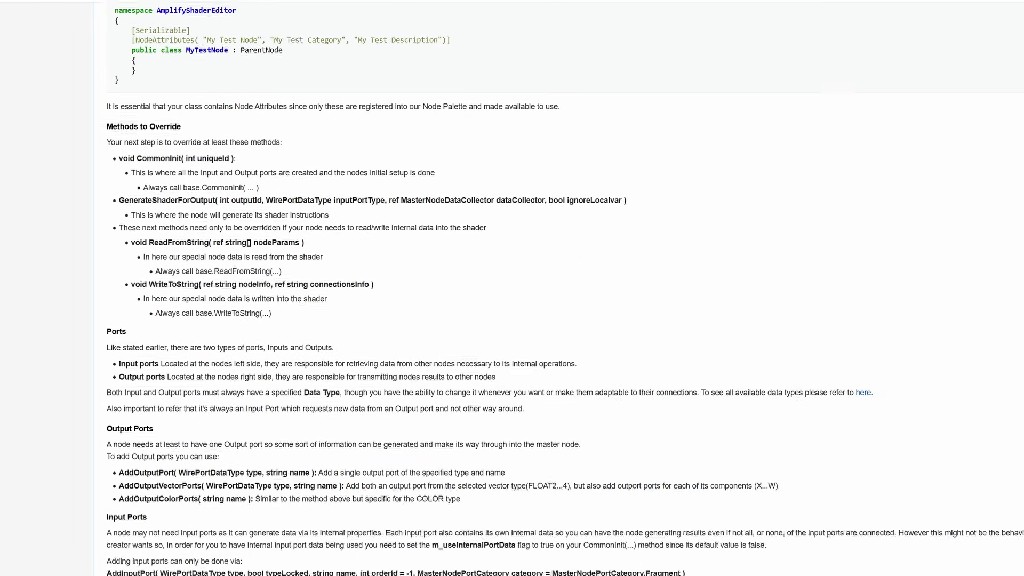
scroll(512, 288, down, 15)
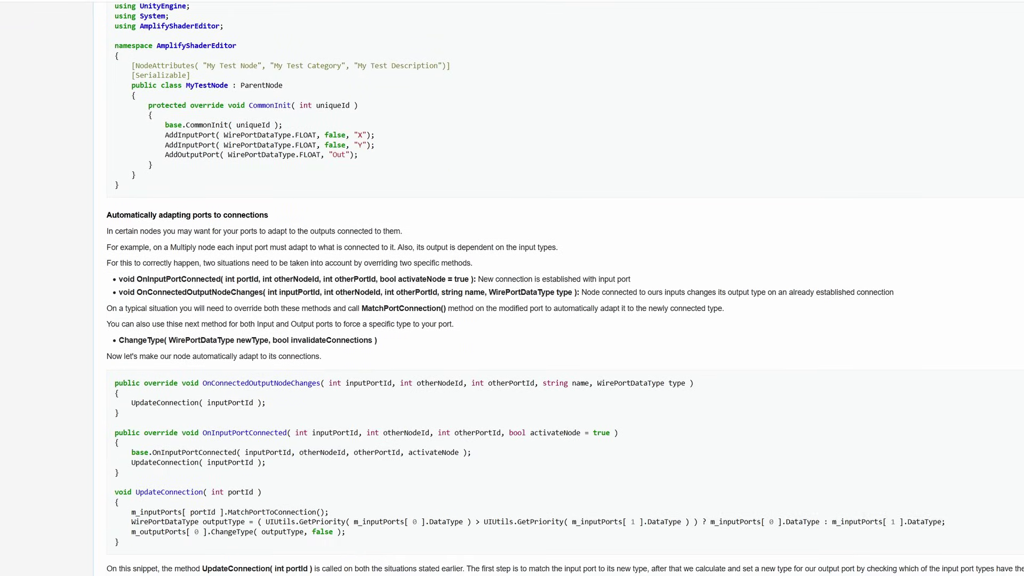
scroll(512, 288, down, 12)
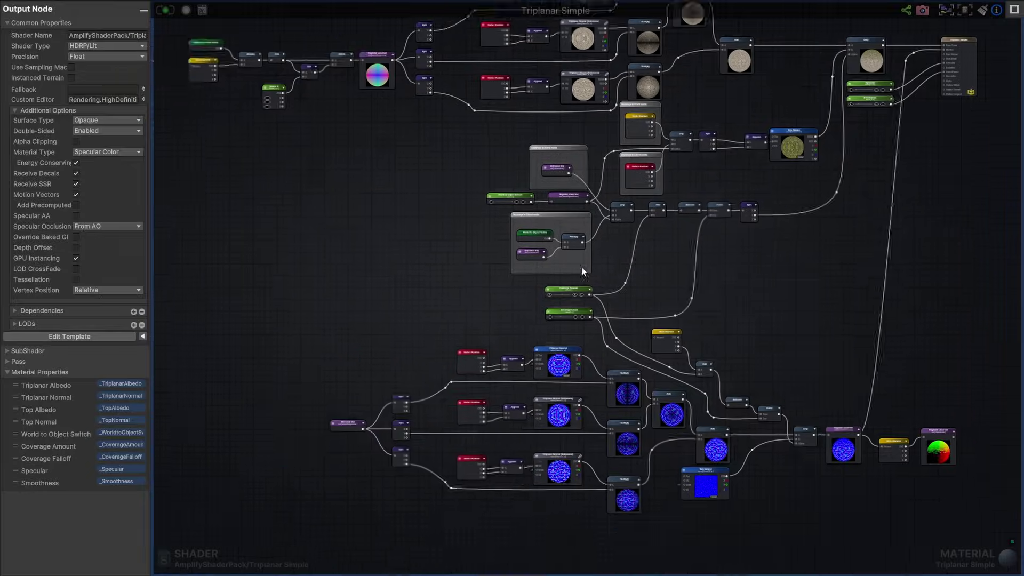
- Inspect the upper Triplanar Sampler's Mapping and Space options, leaving Cylindrical and World unchanged
scroll(494, 253, up, 5)
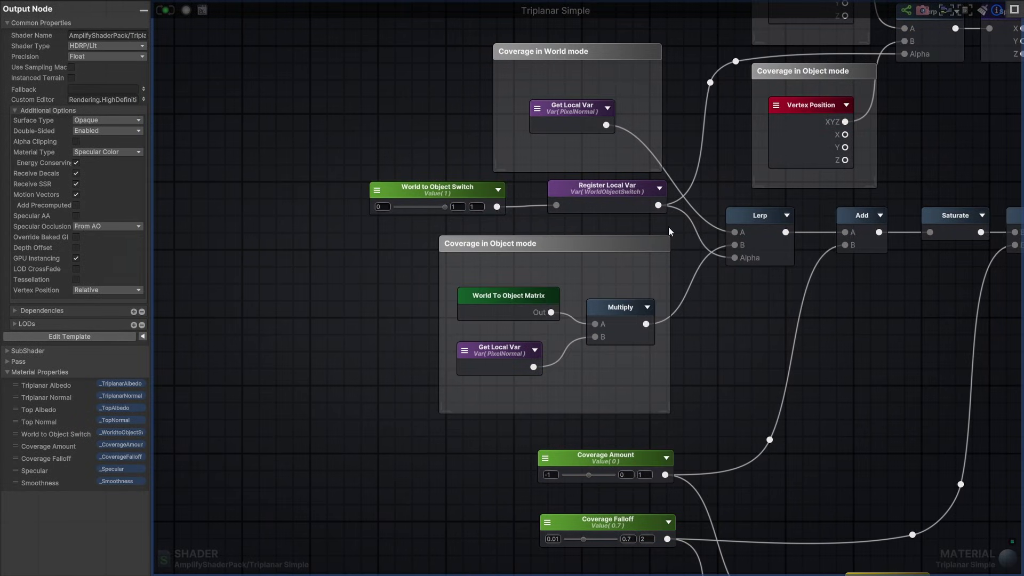
middle_drag(668, 226, 1023, 288)
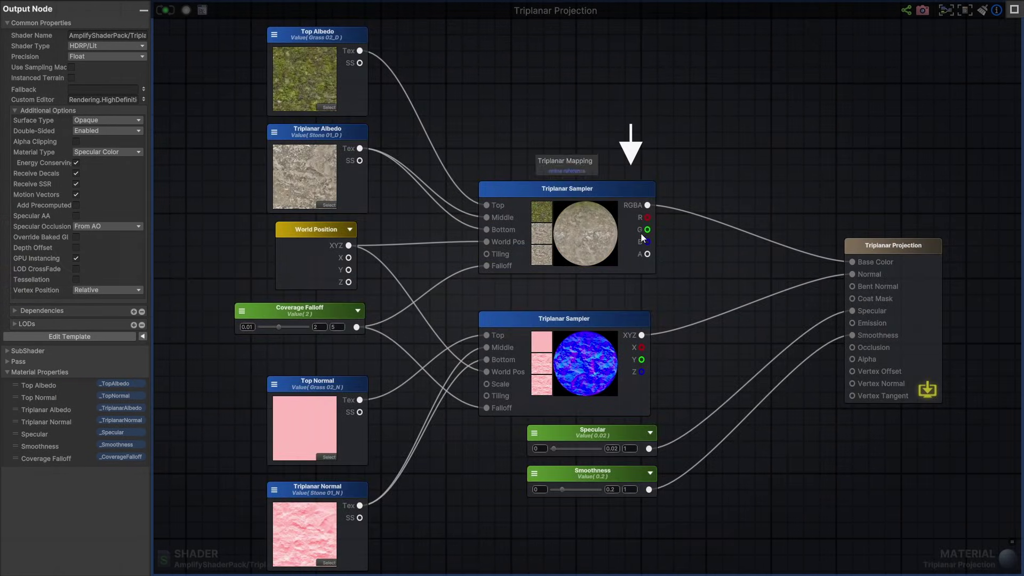
click(623, 190)
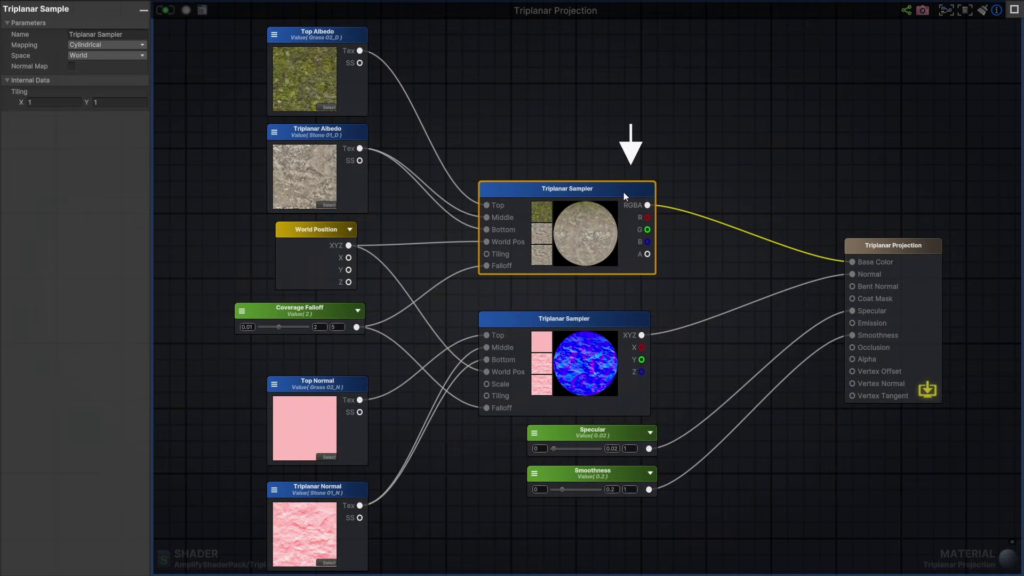
click(80, 45)
click(52, 53)
click(96, 55)
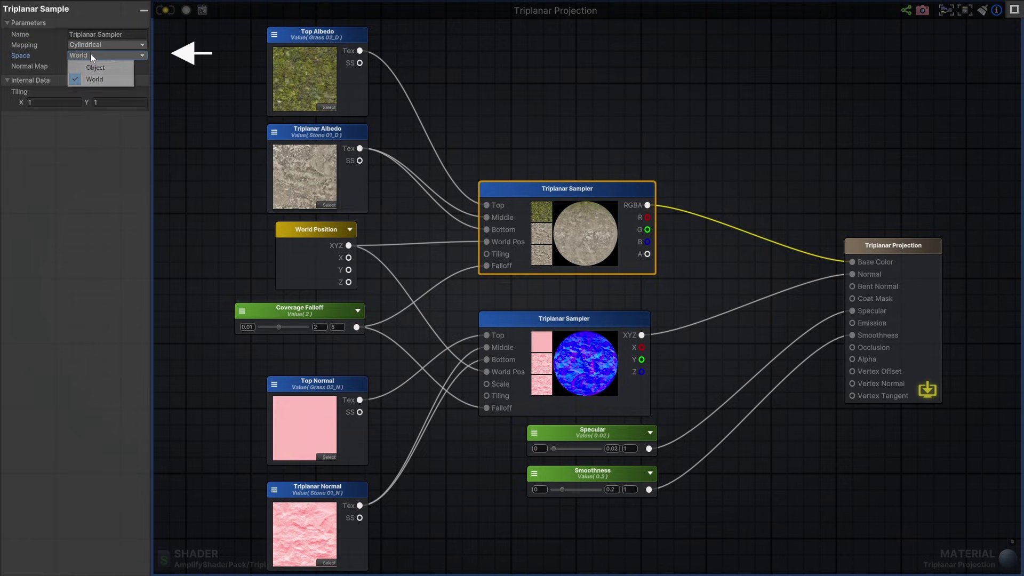
click(44, 65)
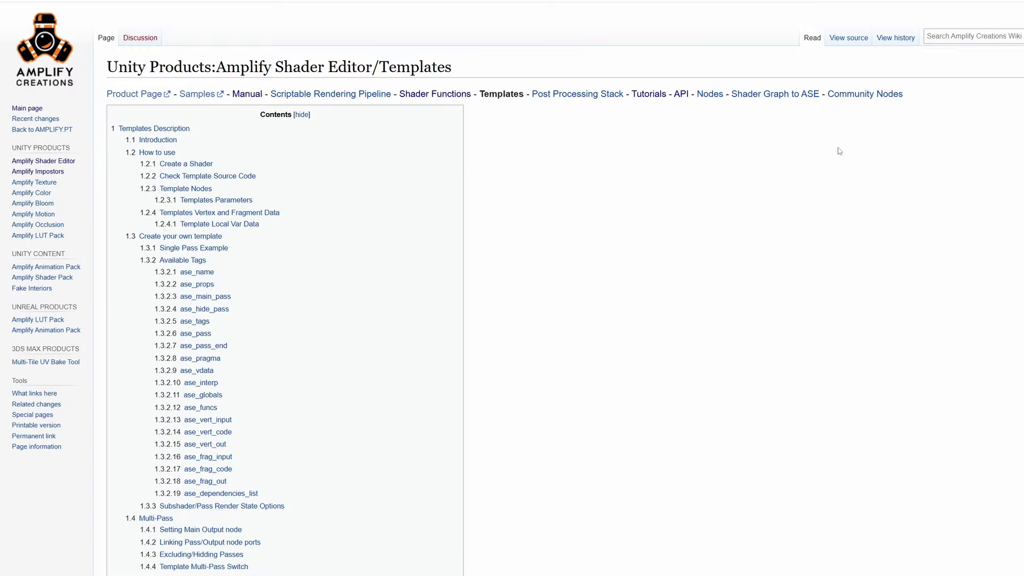
scroll(211, 224, down, 20)
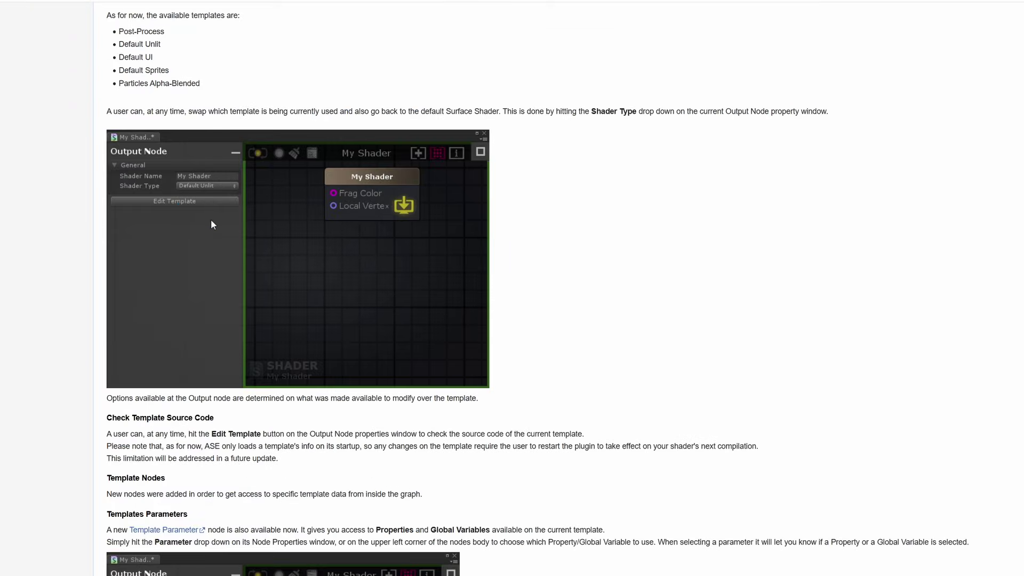
scroll(212, 224, down, 7)
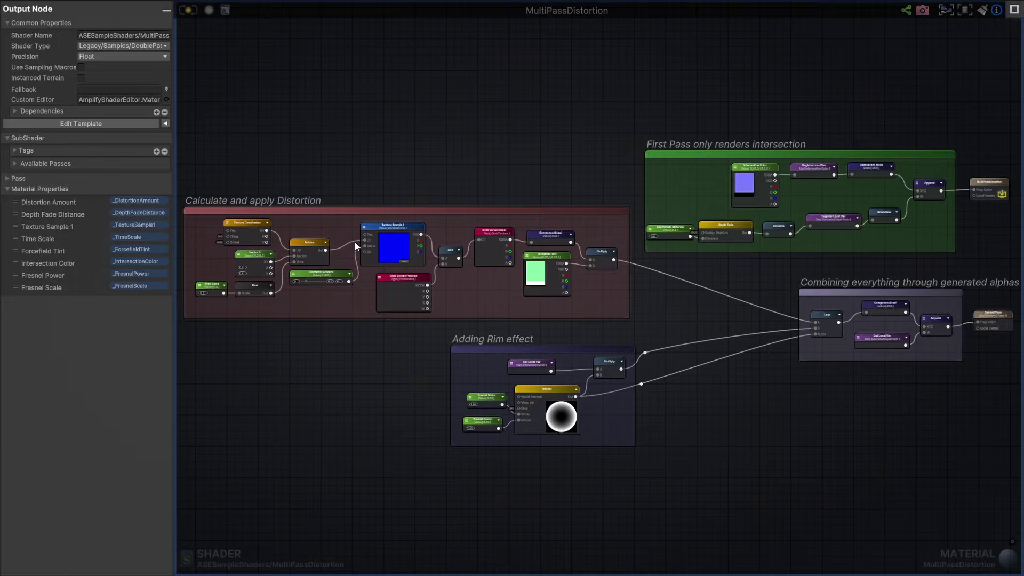
click(102, 46)
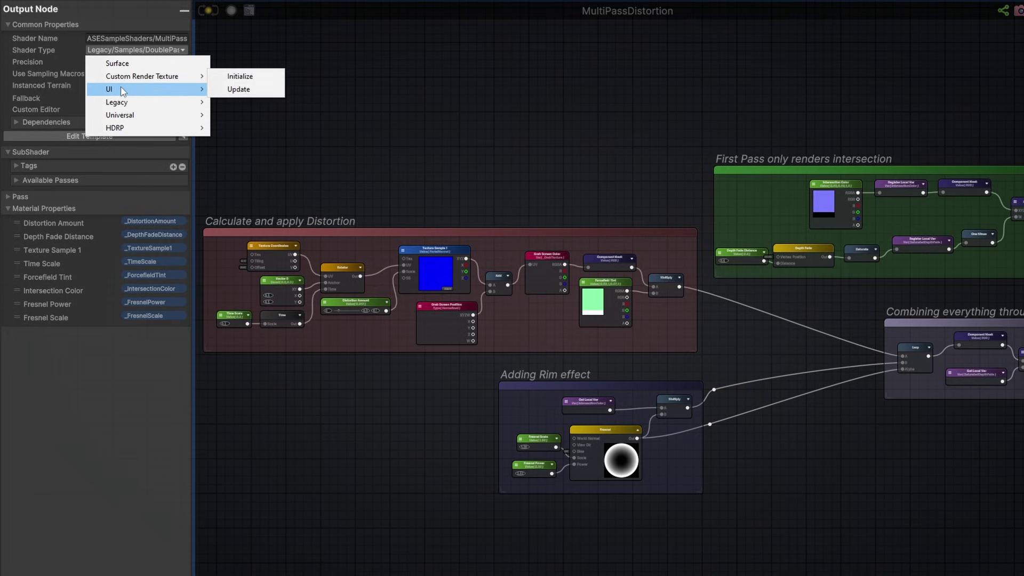
mouse_move(131, 133)
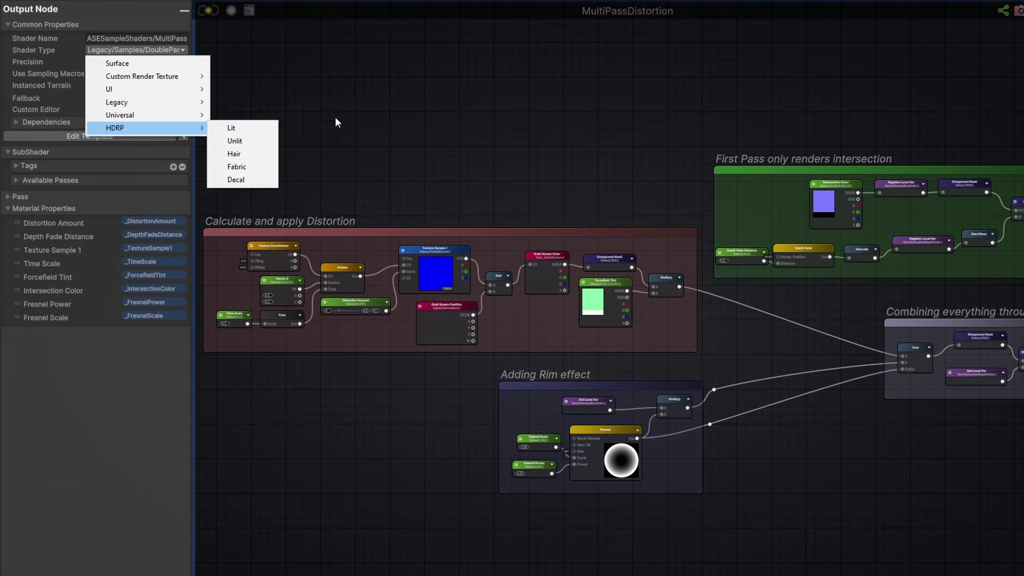
click(380, 133)
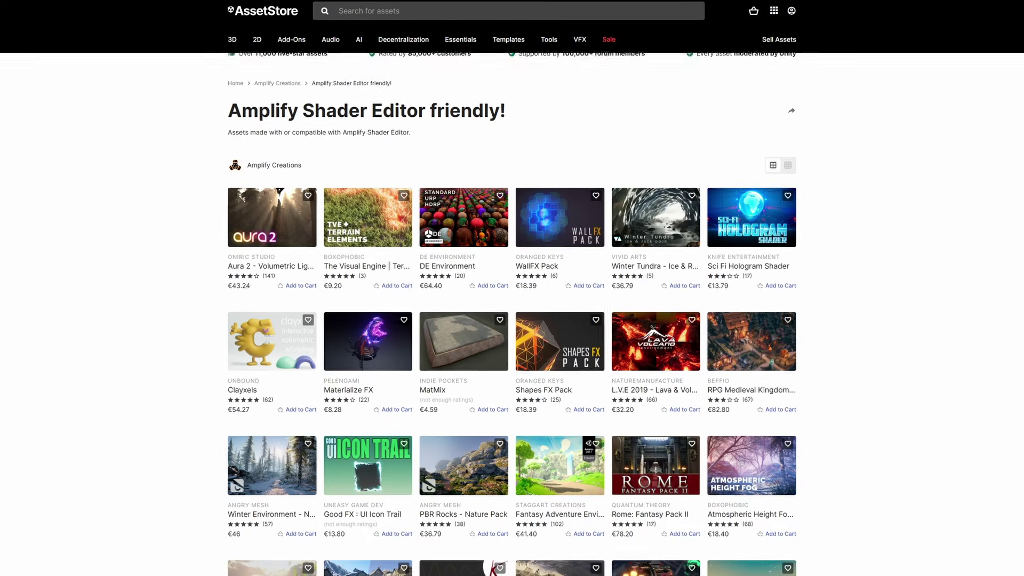
scroll(512, 320, down, 2)
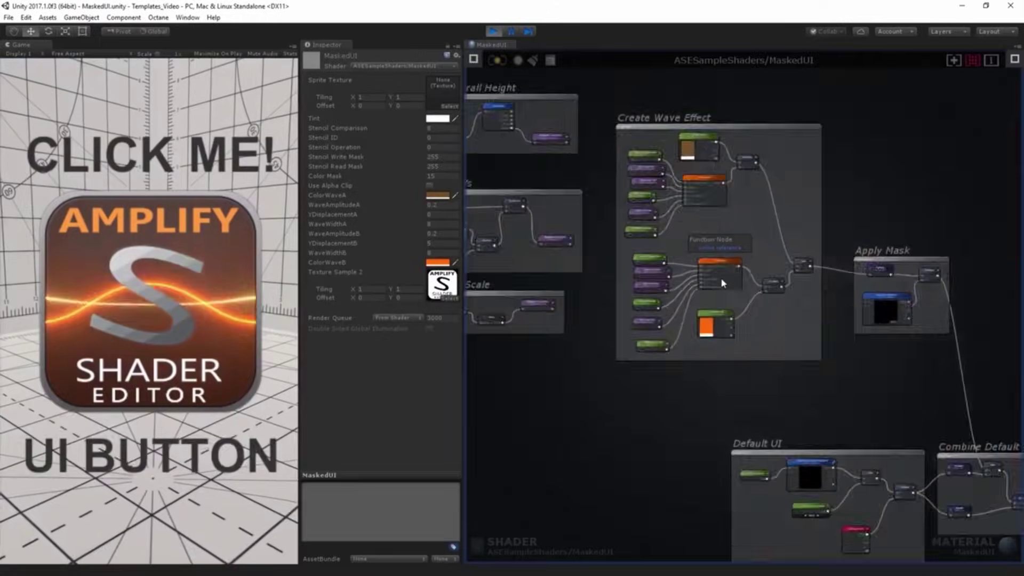
- Raise the MaskedUI material's WaveWidthA from 8 to 20.23 to reshape the button's wave pattern
scroll(723, 283, up, 5)
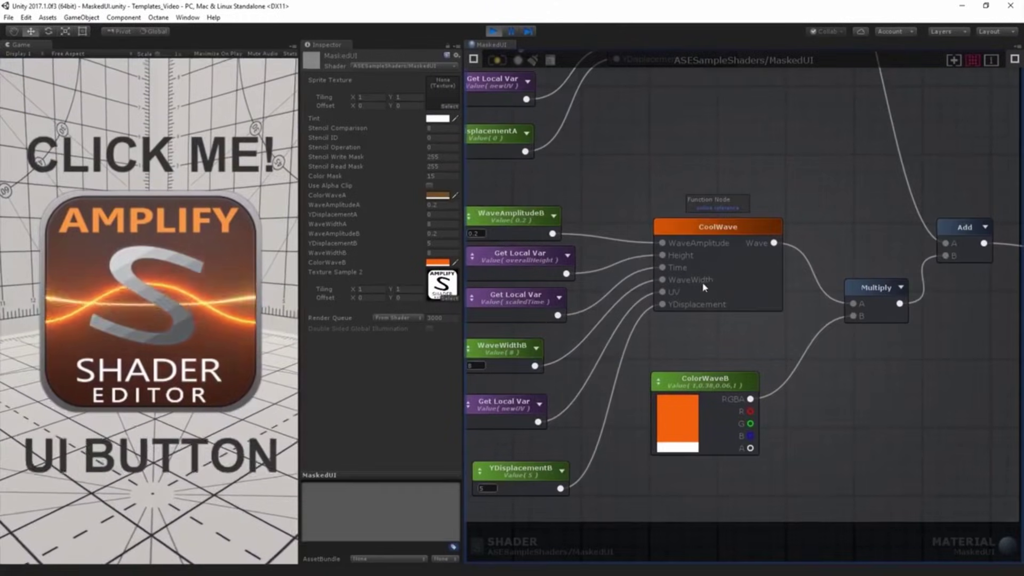
drag(333, 228, 376, 233)
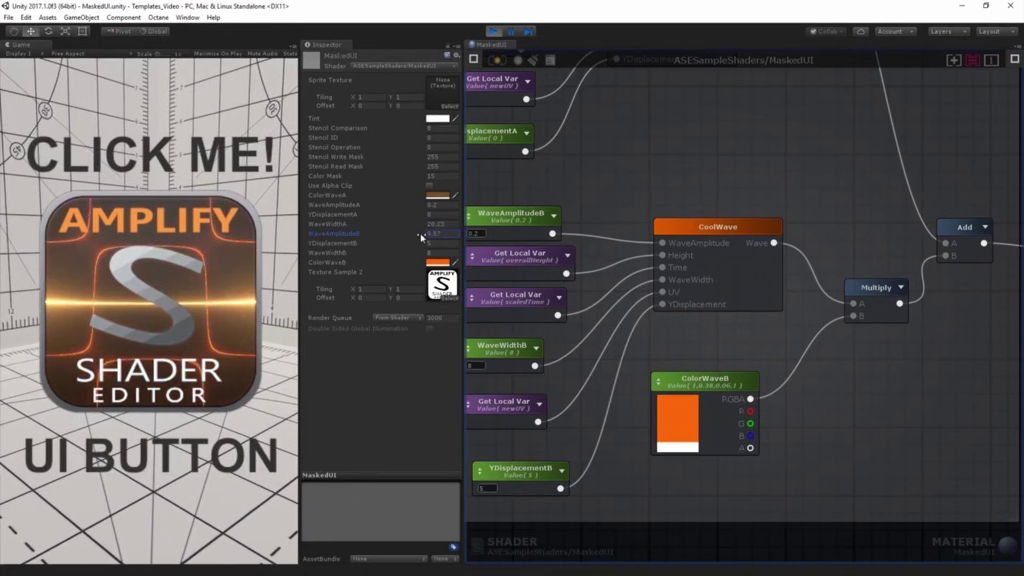